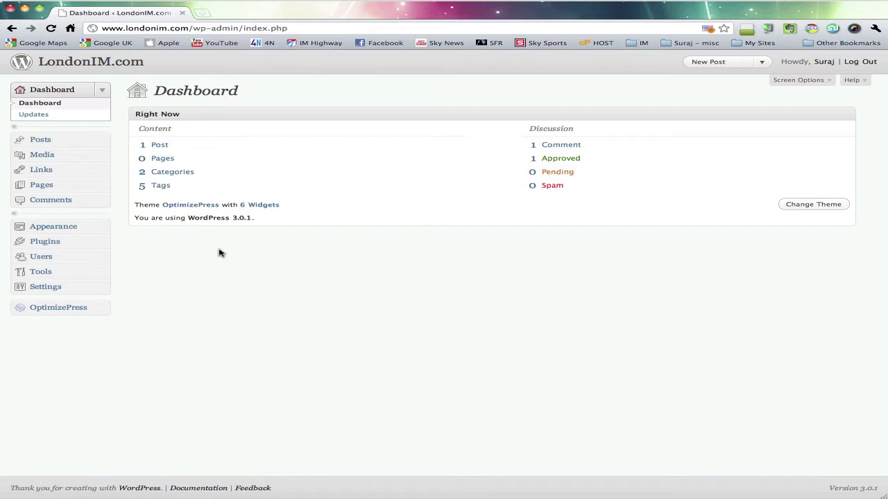
# Create a new page titled "Free Download".
pyautogui.click(41, 185)
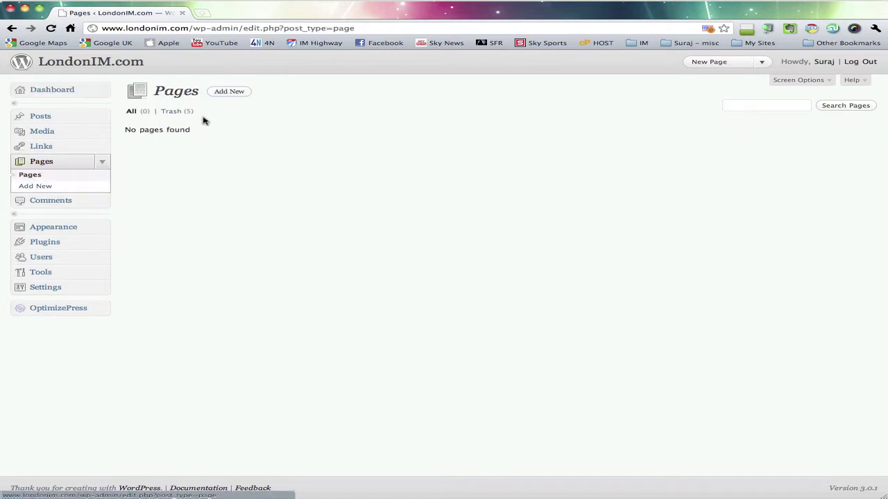
pyautogui.click(219, 92)
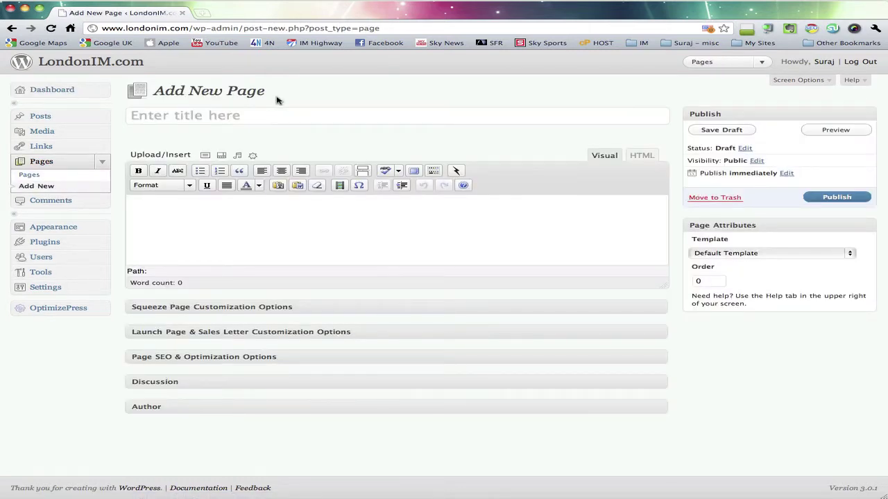
pyautogui.click(275, 113)
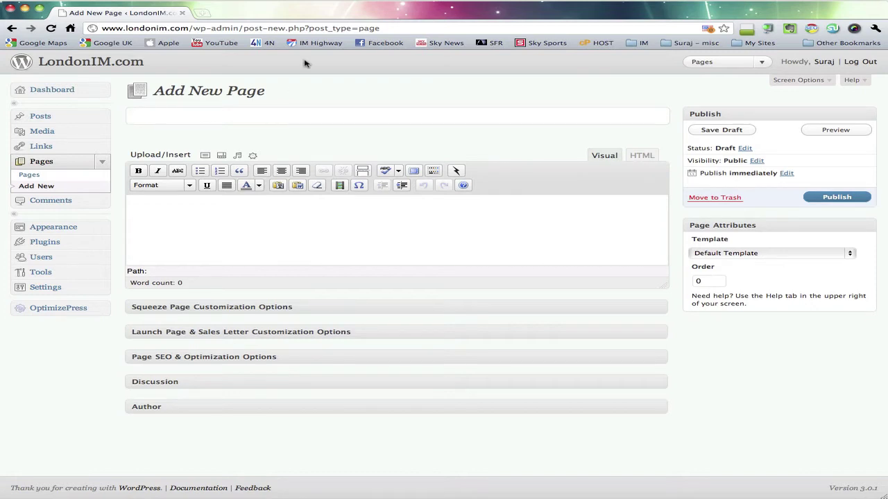
pyautogui.write('Free Download')
pyautogui.click(418, 200)
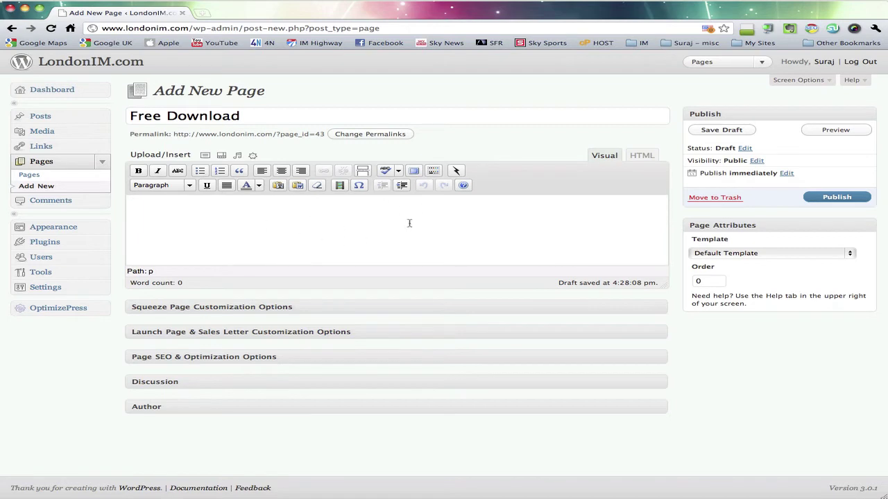
# Set the page template to Squeeze 01, preview the page and return to the page editor.
pyautogui.click(848, 255)
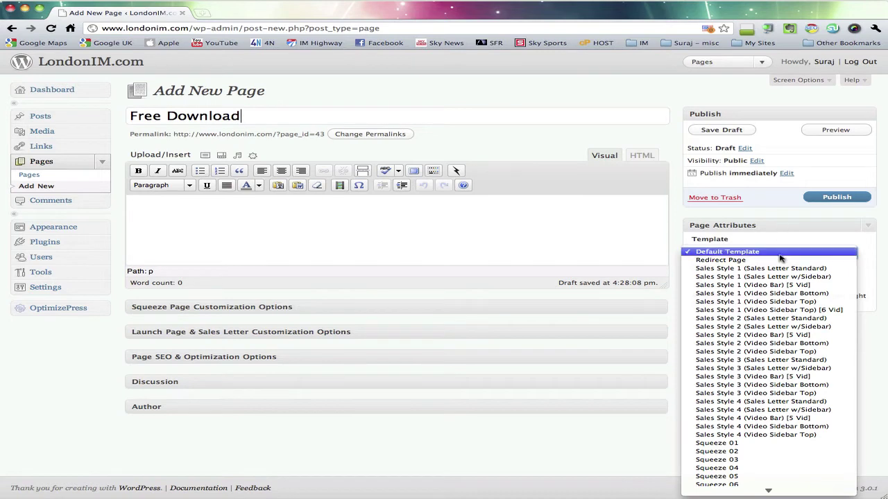
pyautogui.scroll(-3, 783, 271)
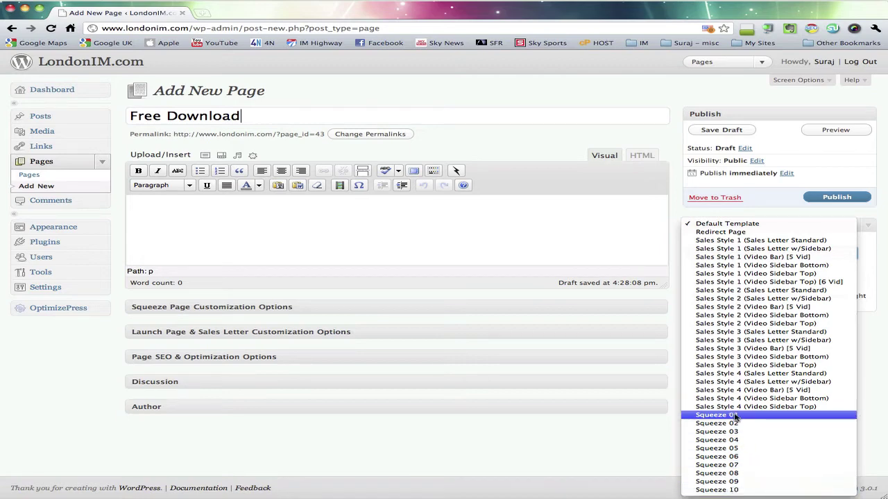
pyautogui.press('Escape')
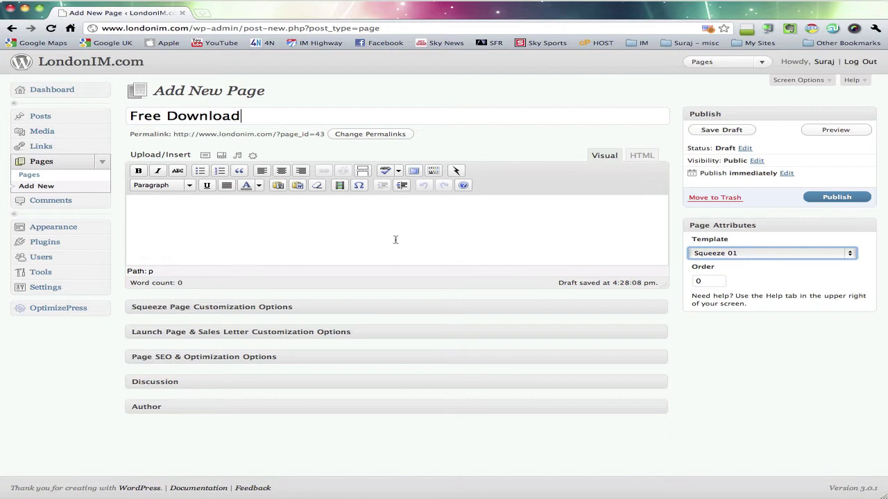
pyautogui.click(835, 131)
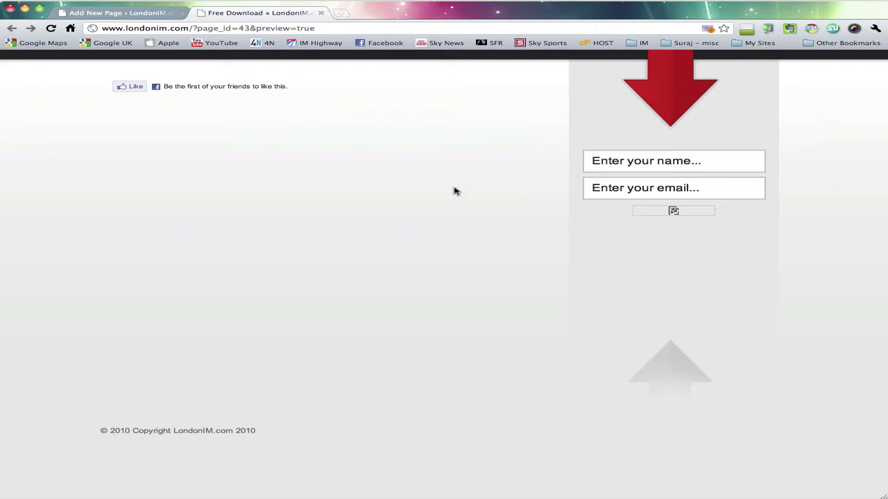
pyautogui.click(147, 14)
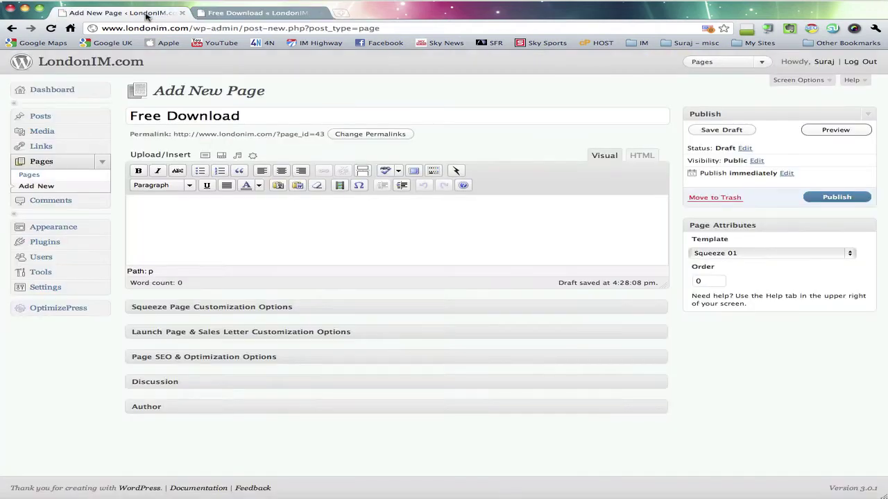
# In the squeeze page customization options, set the overall font to Arial and the bullet style to Black Arrow Bullet.
pyautogui.click(659, 310)
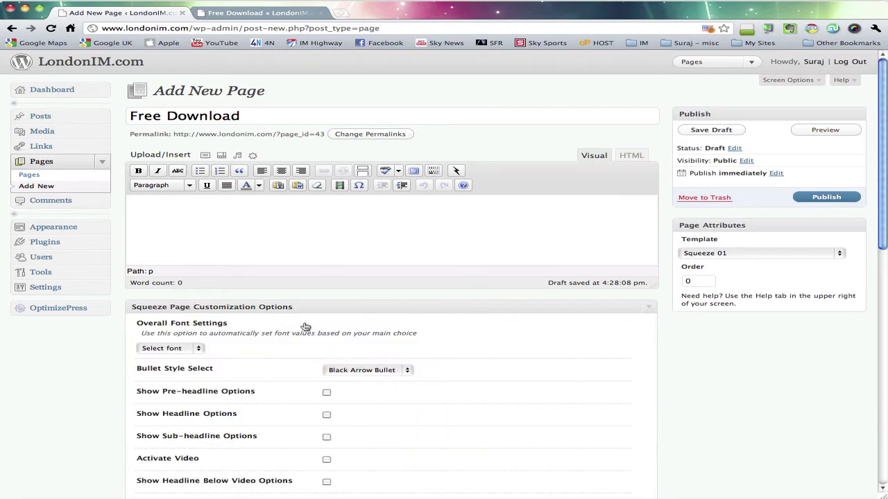
pyautogui.scroll(-5, 113, 320)
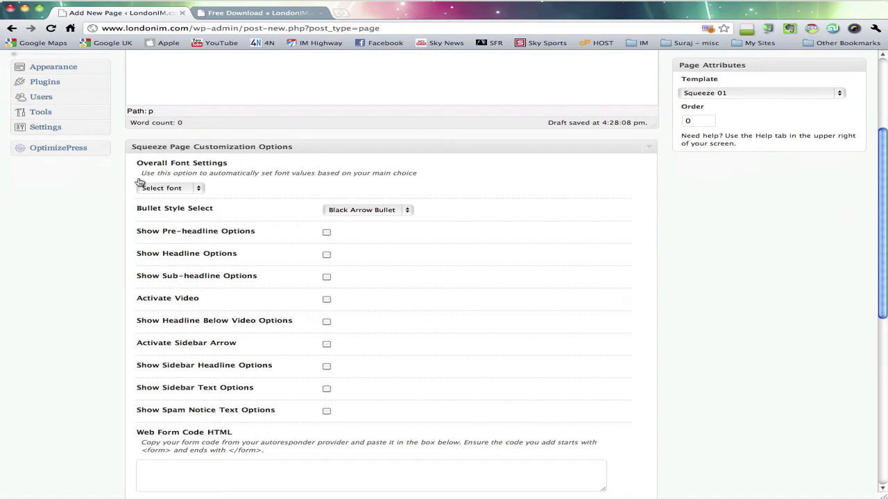
pyautogui.click(197, 190)
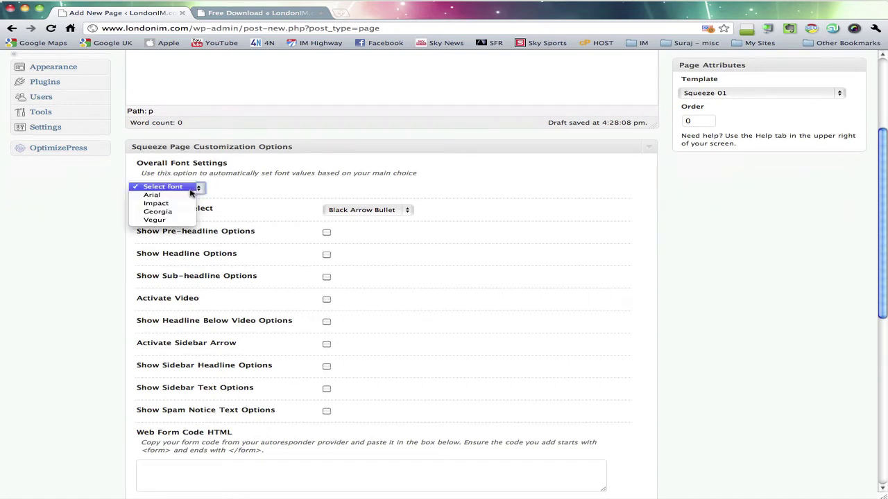
pyautogui.click(190, 195)
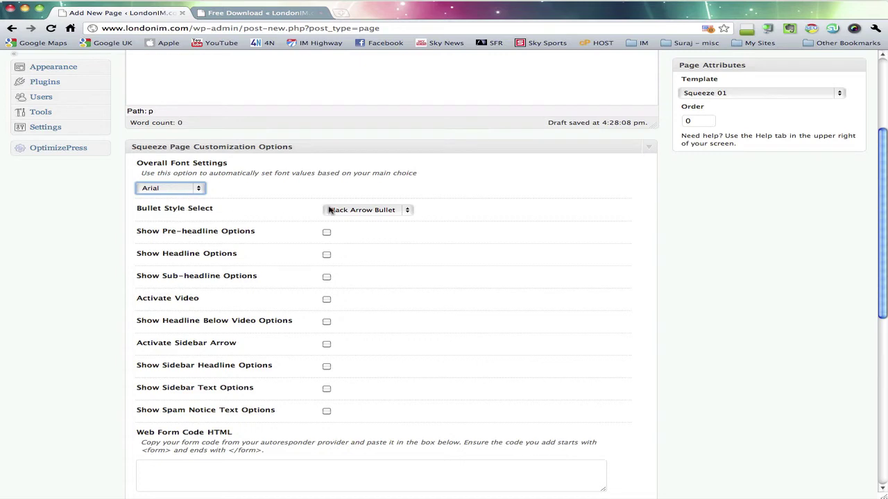
pyautogui.click(397, 209)
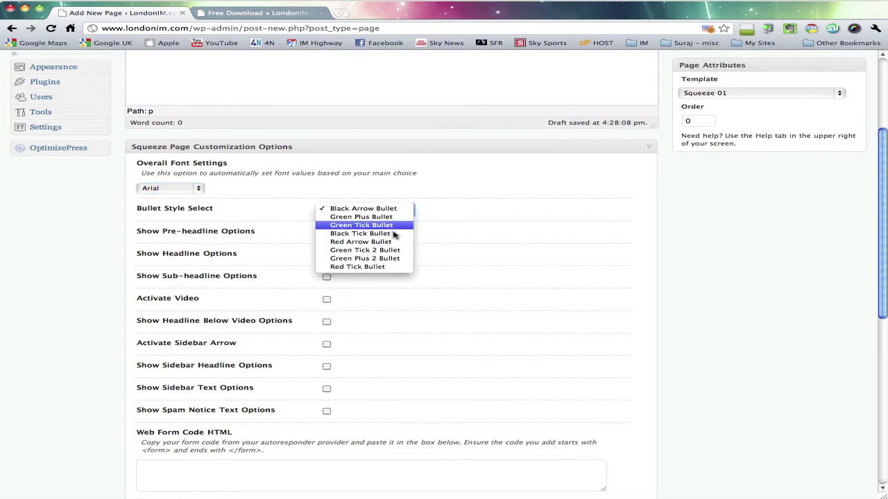
pyautogui.click(392, 209)
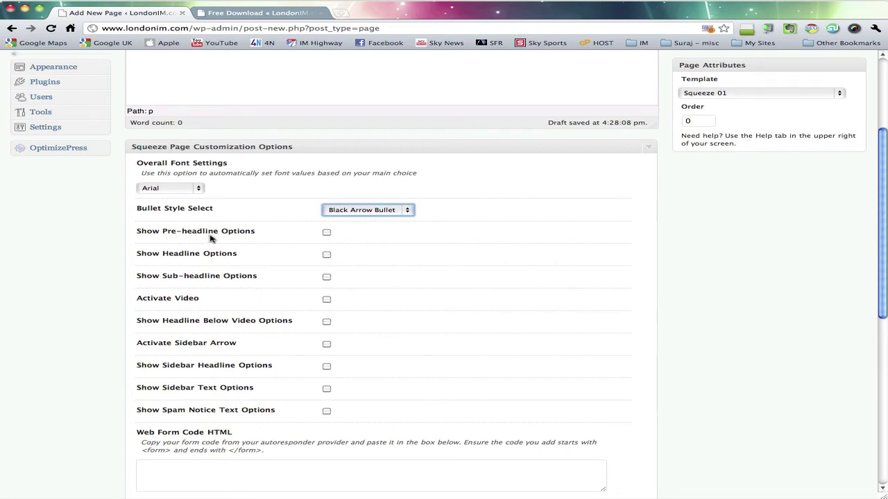
# Enable the pre-headline options and enter the pre-headline "Download Your Free eBook Instantly".
pyautogui.click(326, 234)
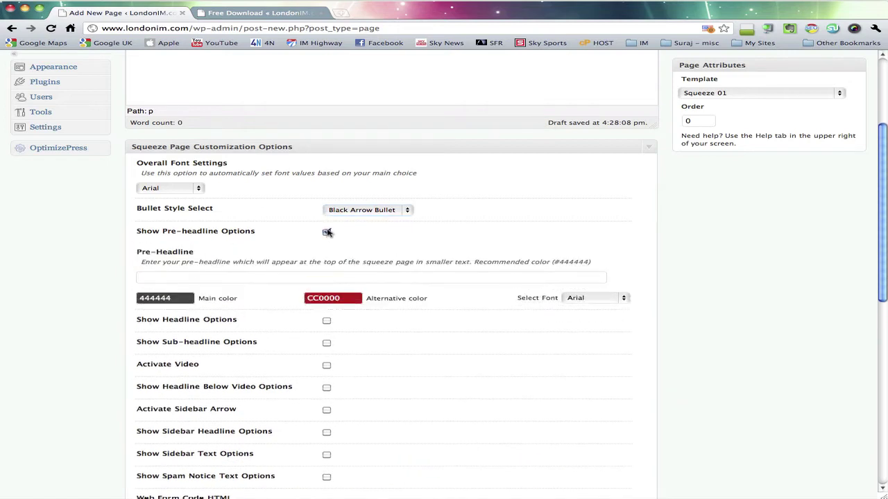
pyautogui.click(321, 277)
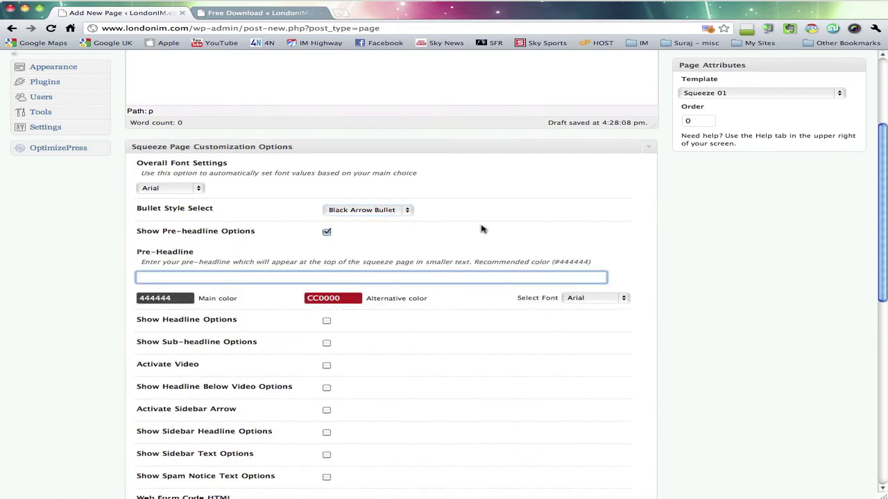
pyautogui.write('Download Your Free eBook Instantly')
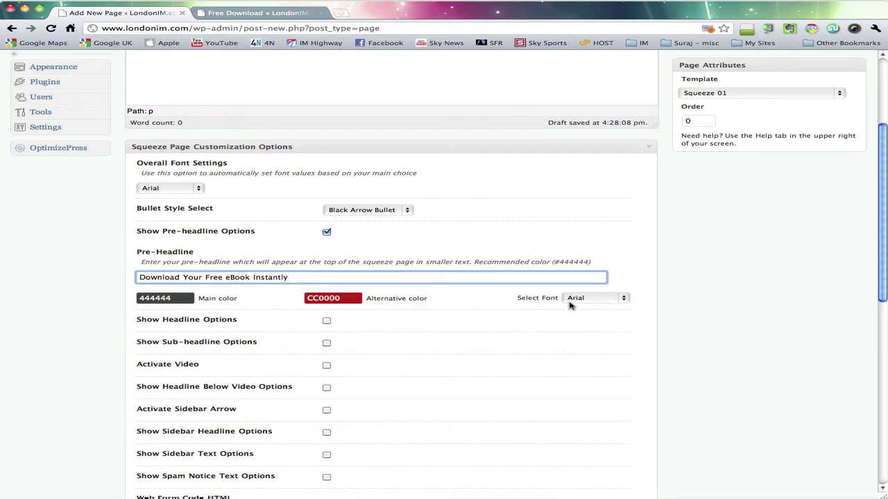
# Enable the headline options, enter "Learn The 7 Secrets To Making More Money Online" in quotation marks, and set the headline font to Impact.
pyautogui.scroll(-2, 479, 298)
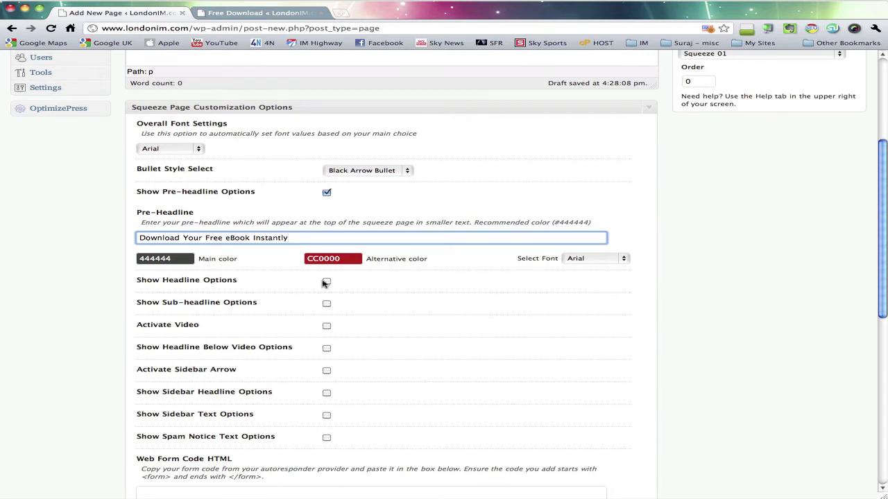
pyautogui.click(326, 282)
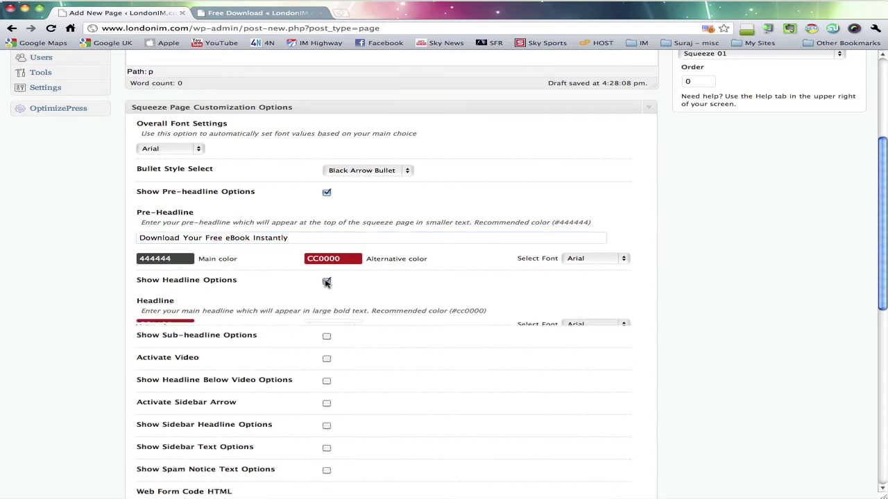
pyautogui.click(246, 324)
pyautogui.write('"')
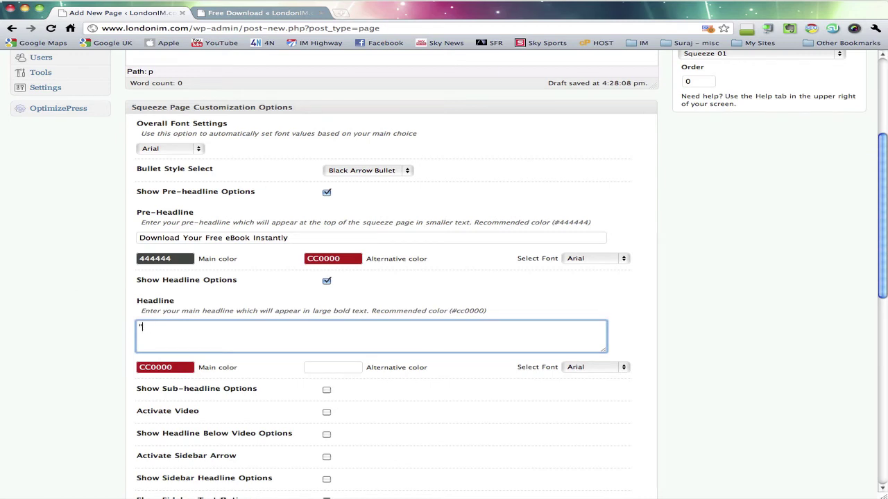
pyautogui.write('Learn The 7 Secrets To Making More Money Online"')
pyautogui.scroll(-2, 106, 320)
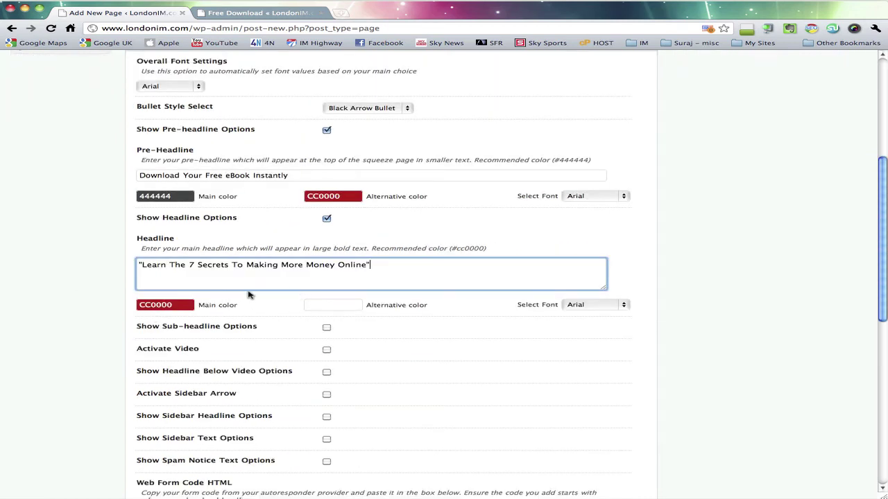
pyautogui.click(629, 305)
pyautogui.click(597, 312)
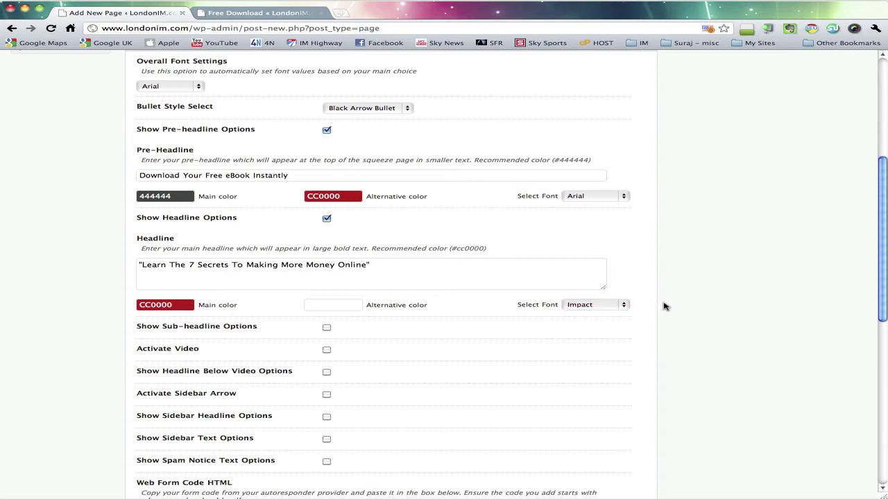
# Enable the sub-headline options and enter the sub-headline "Free For a LIMITED Time Only".
pyautogui.scroll(-2, 666, 305)
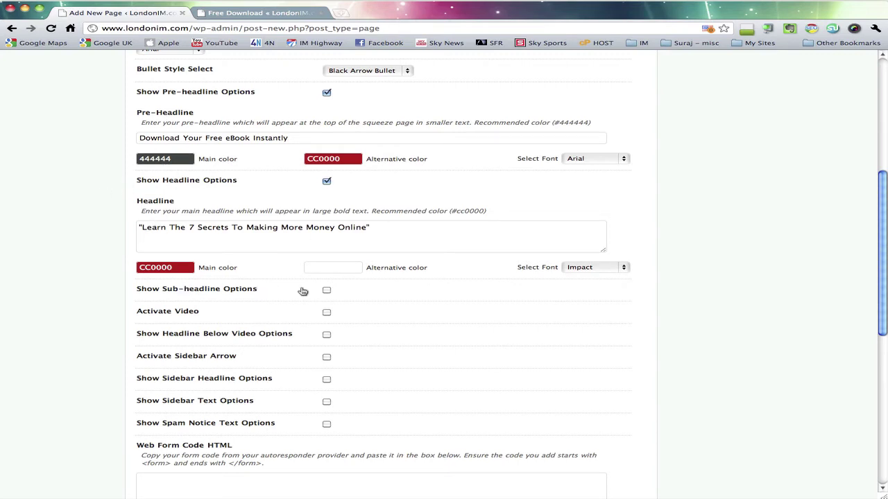
pyautogui.click(326, 291)
pyautogui.click(370, 337)
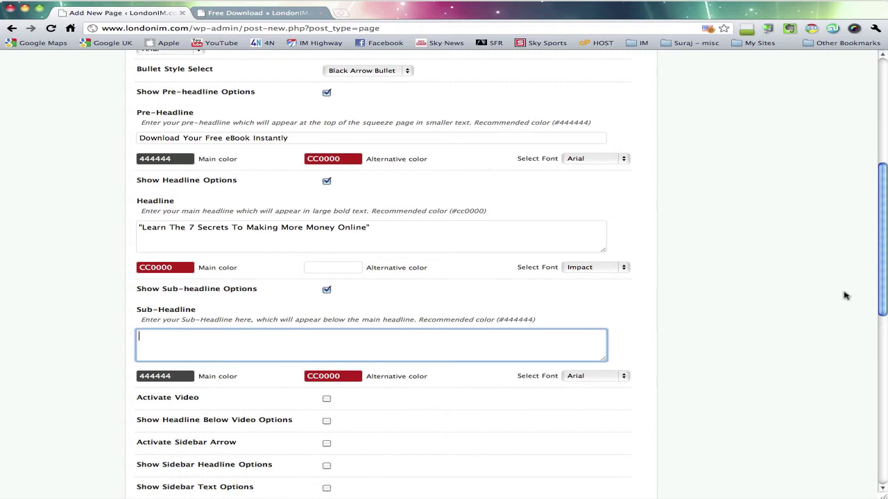
pyautogui.write('Free For a LIMITED Time Only')
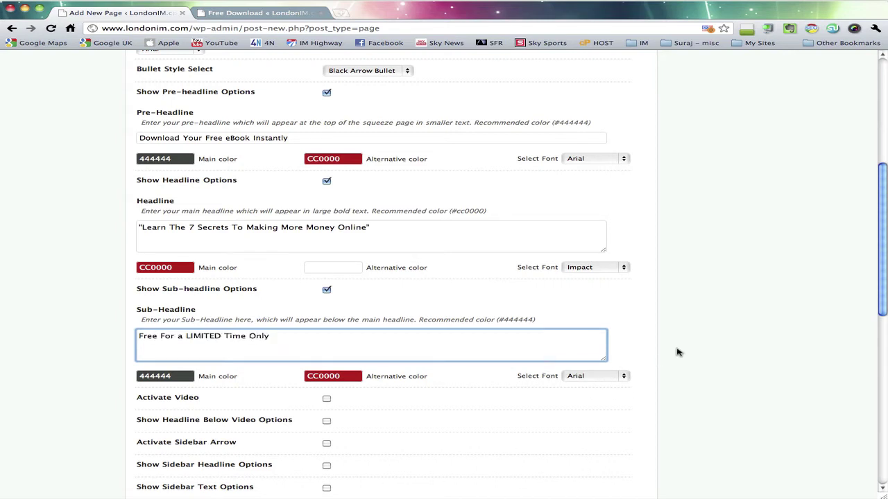
# Activate the squeeze page video and paste the copied 640 by 385 YouTube embed code as the video embed code.
pyautogui.scroll(-3, 676, 346)
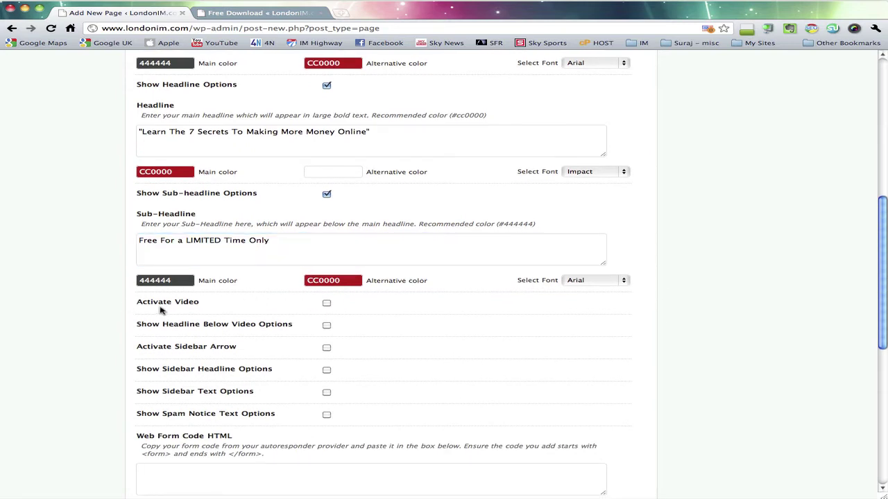
pyautogui.click(327, 305)
pyautogui.scroll(-2, 111, 313)
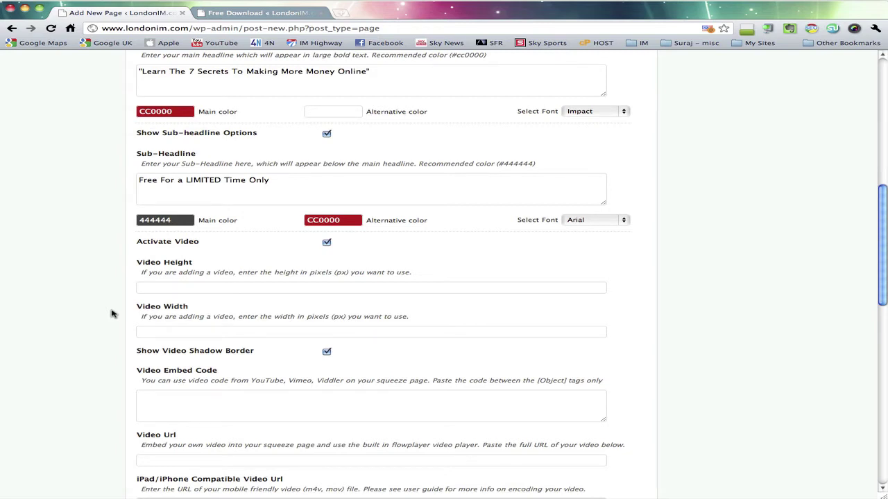
pyautogui.scroll(-1, 134, 297)
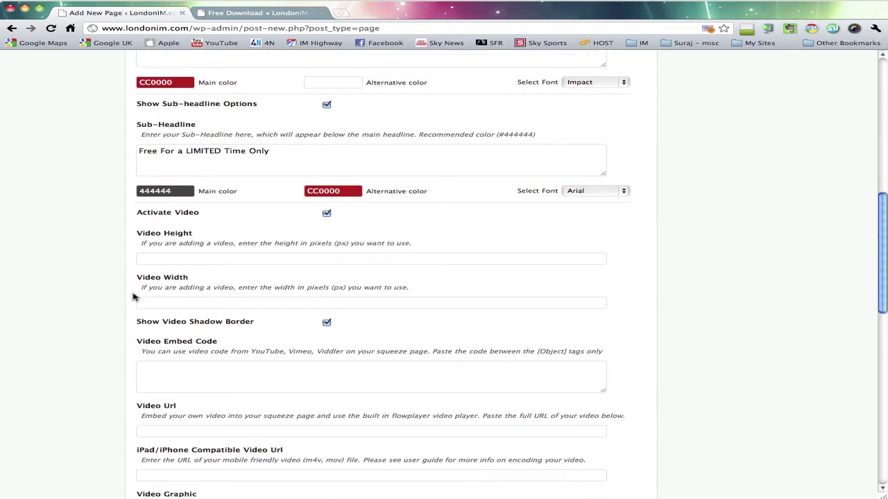
pyautogui.scroll(-1, 135, 297)
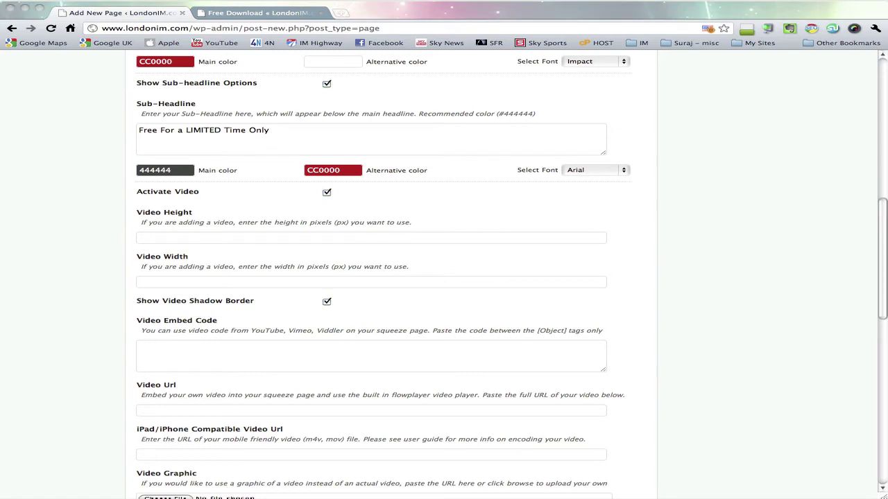
pyautogui.click(212, 351)
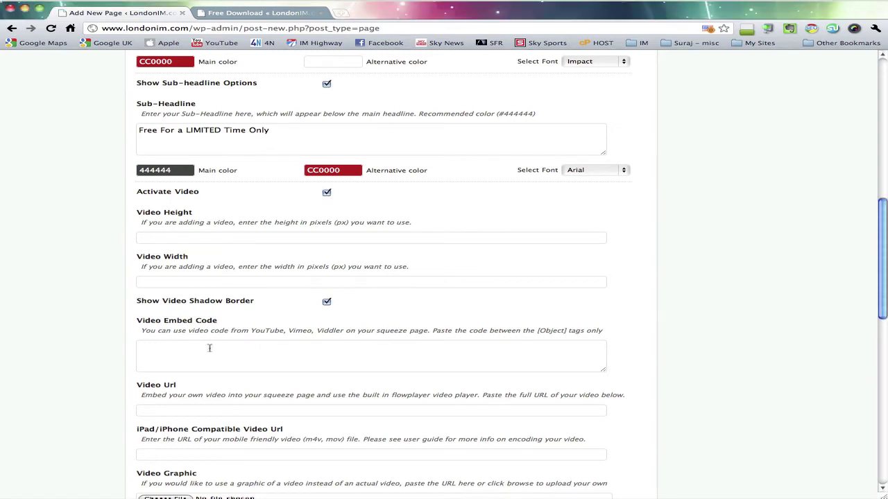
pyautogui.click(201, 346)
pyautogui.press('super+v')
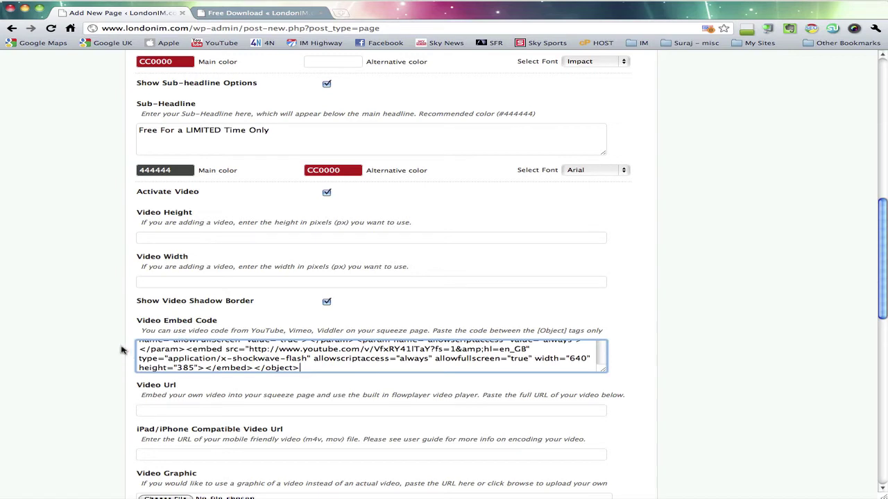
pyautogui.click(170, 409)
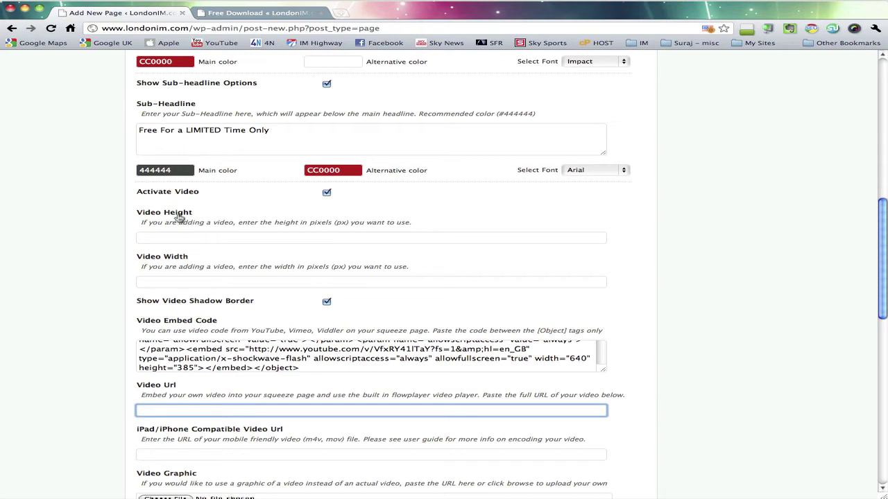
pyautogui.scroll(-2, 107, 249)
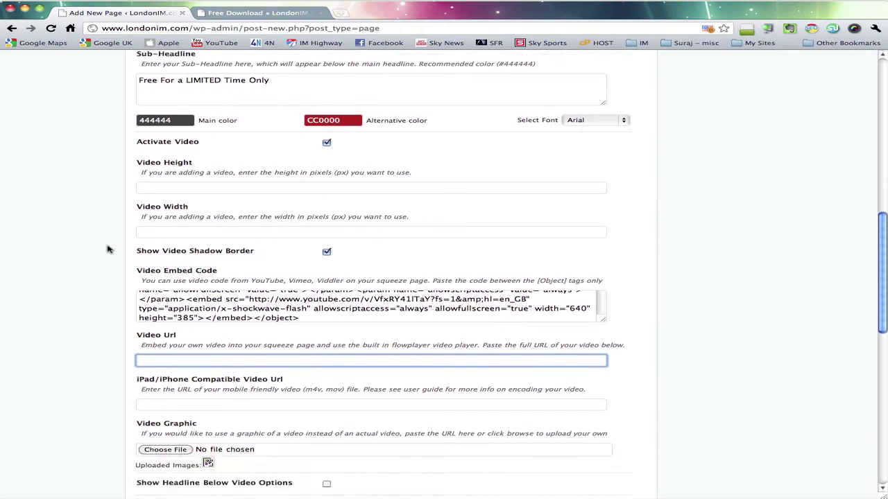
pyautogui.scroll(-2, 104, 243)
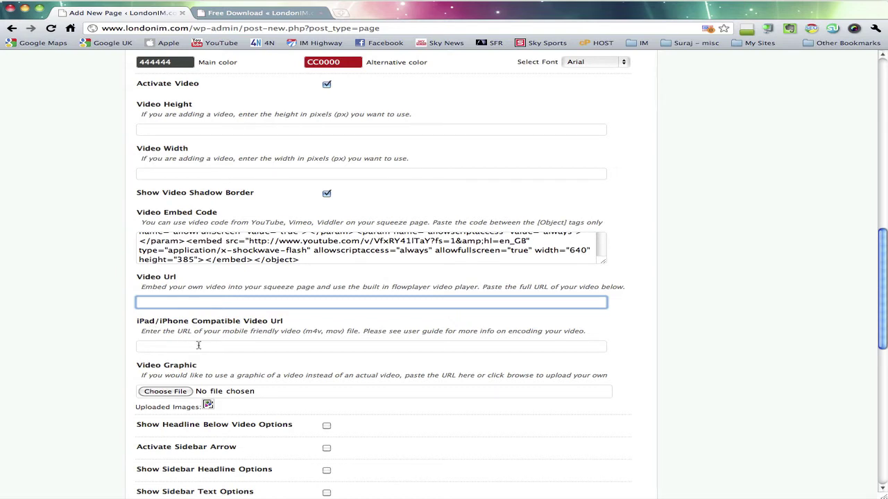
# Activate the sidebar arrow and set its style to Hand drawn arrows Red.
pyautogui.click(177, 347)
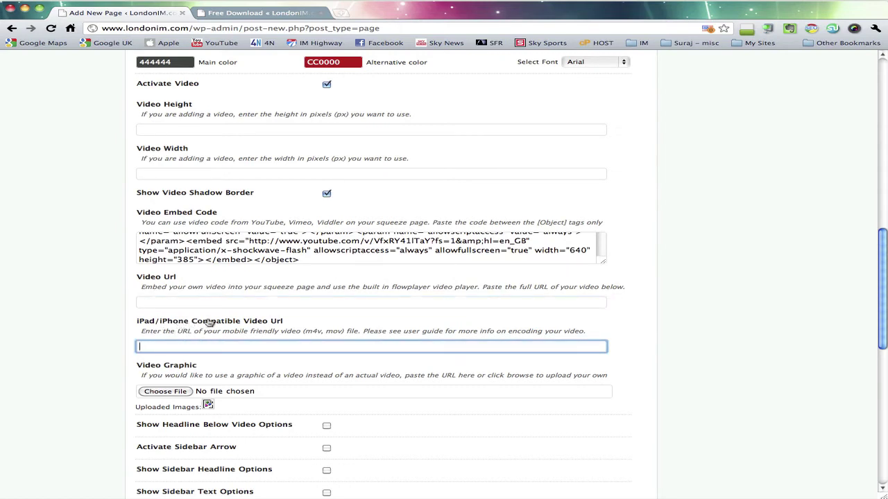
pyautogui.scroll(-1, 113, 325)
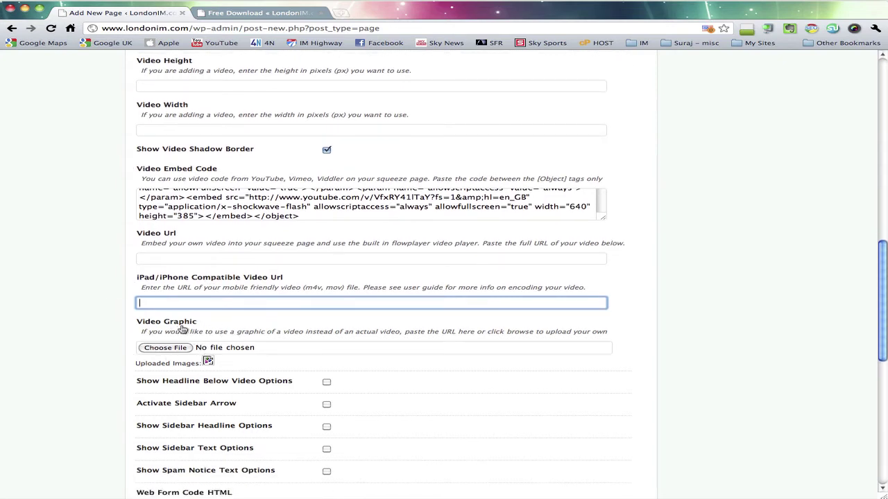
pyautogui.scroll(-2, 114, 335)
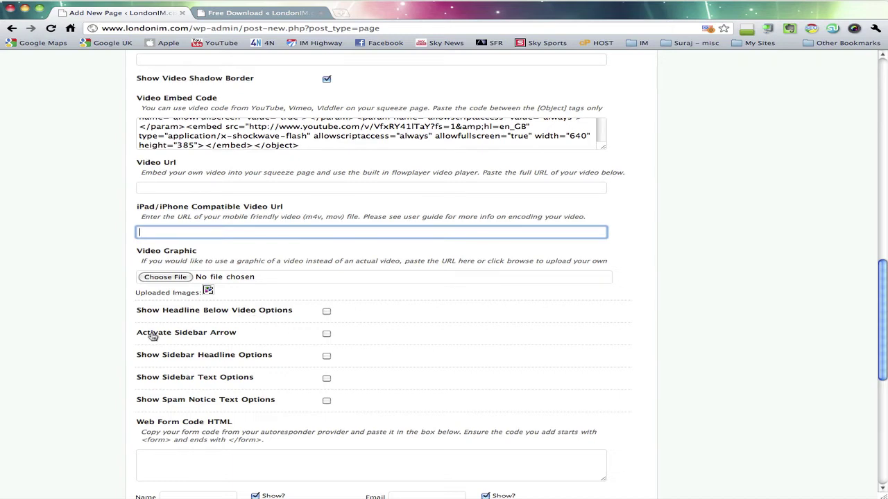
pyautogui.click(326, 335)
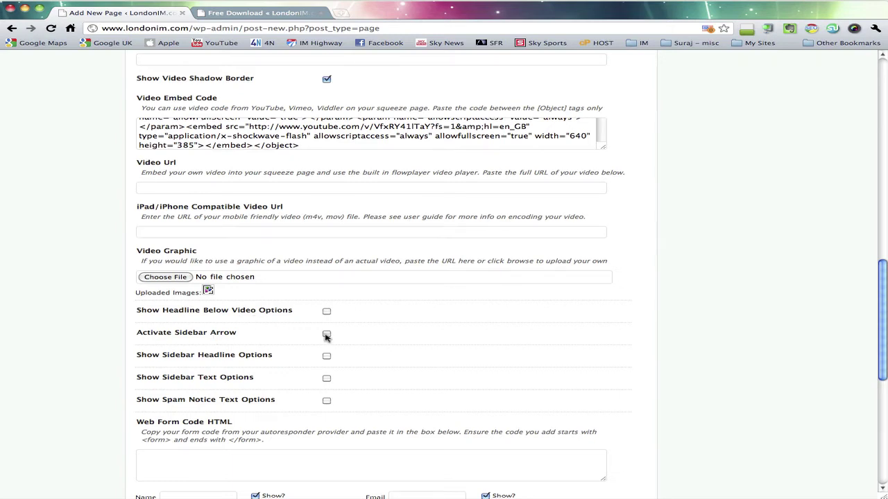
pyautogui.scroll(-2, 364, 332)
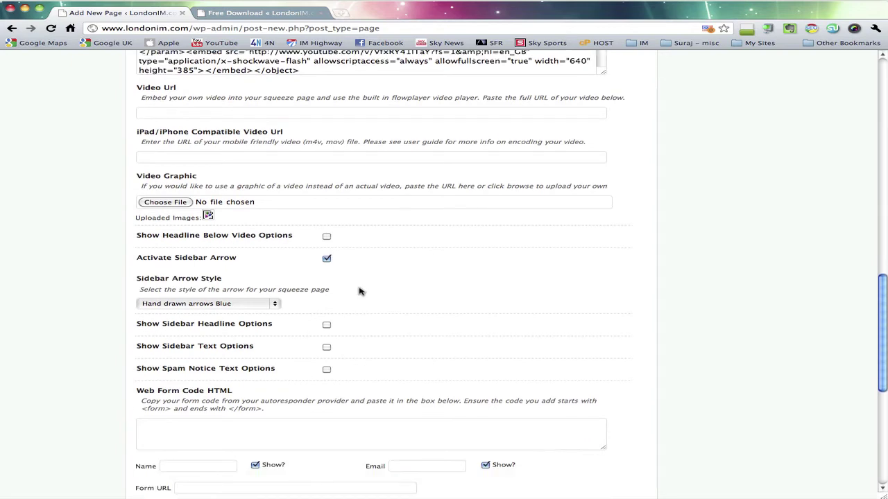
pyautogui.click(269, 307)
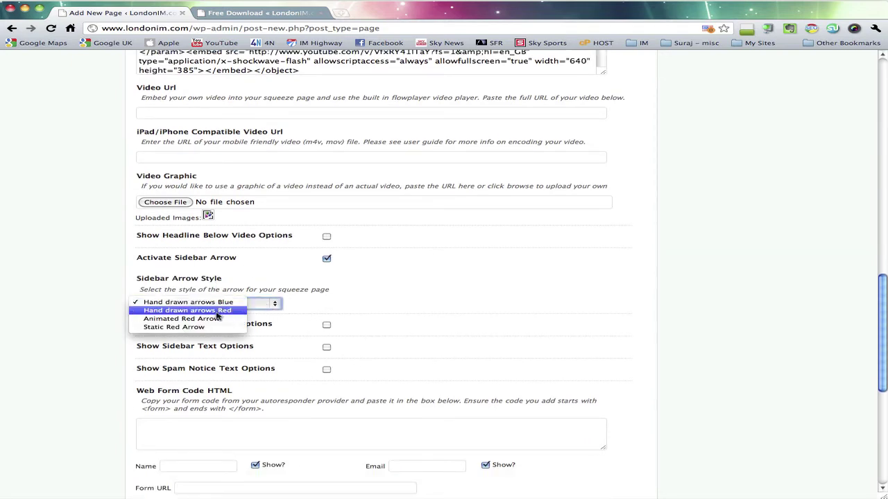
pyautogui.click(192, 310)
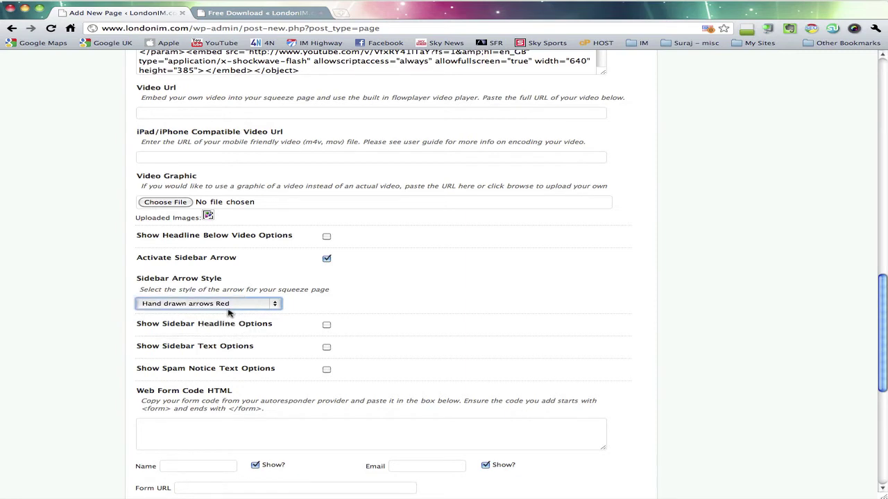
pyautogui.click(200, 310)
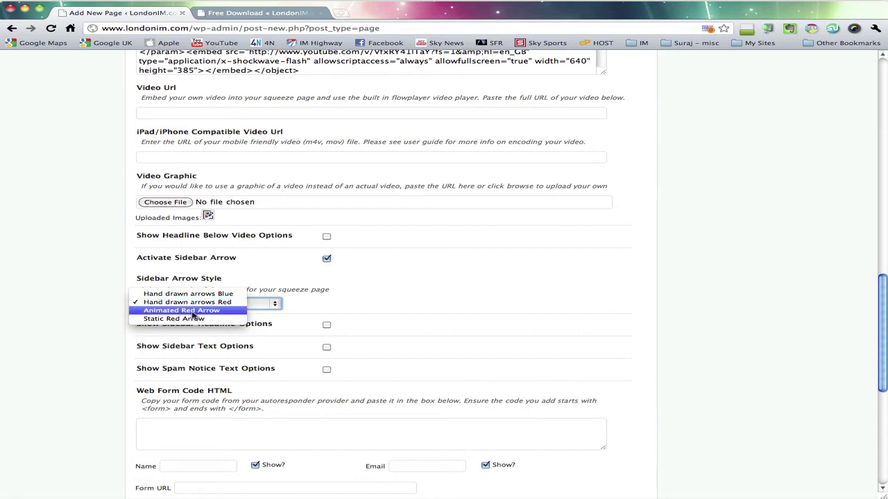
pyautogui.click(354, 319)
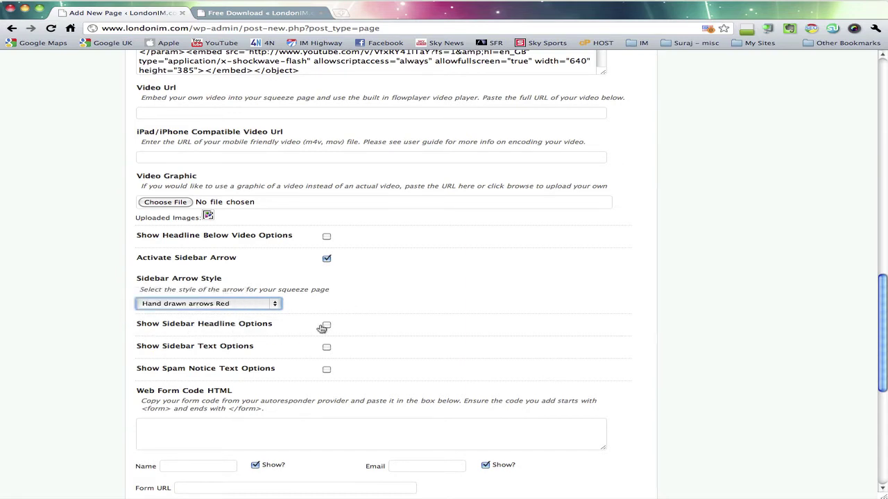
# Enable the sidebar headline options, enter the headline "Download Your Free Ebook Here", and set its font to Hand of Sean.
pyautogui.click(326, 325)
pyautogui.scroll(-1, 221, 326)
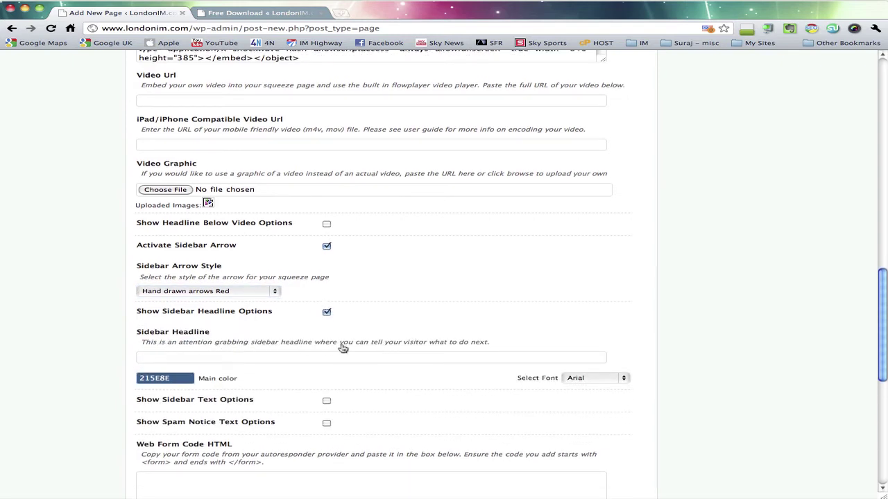
pyautogui.click(452, 356)
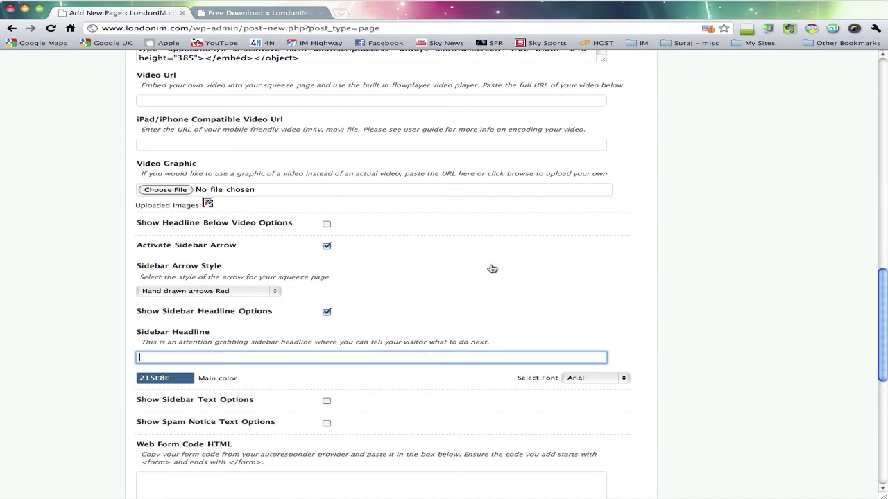
pyautogui.write('Download Your Free Ebook Here')
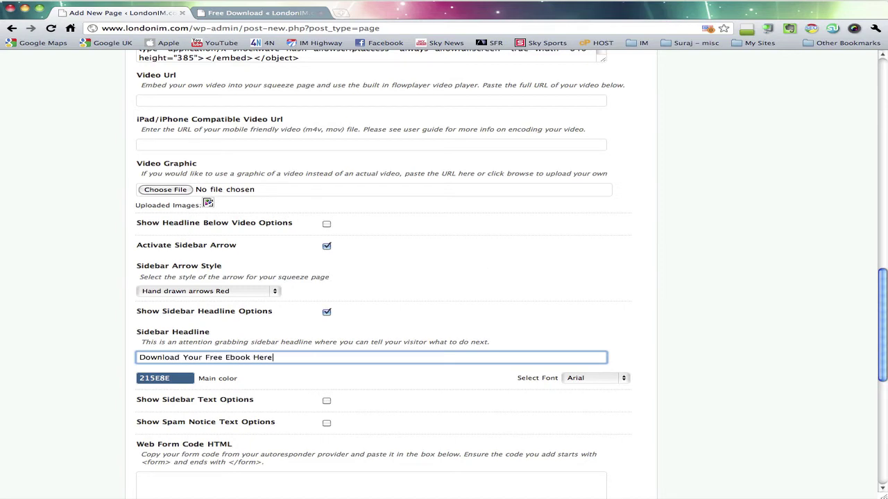
pyautogui.scroll(-4, 452, 268)
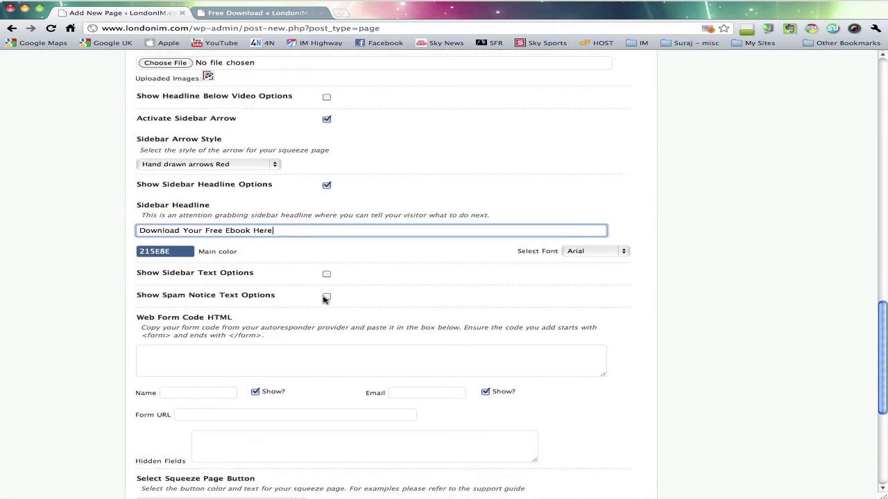
pyautogui.click(588, 255)
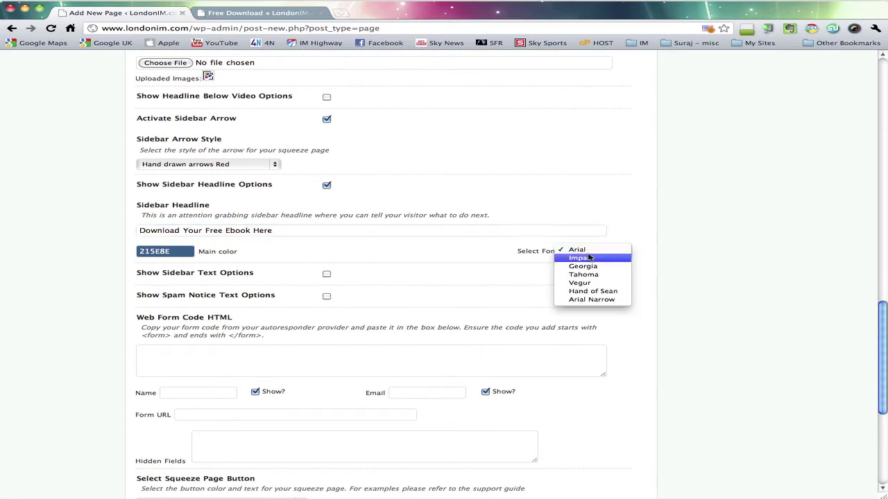
pyautogui.click(621, 292)
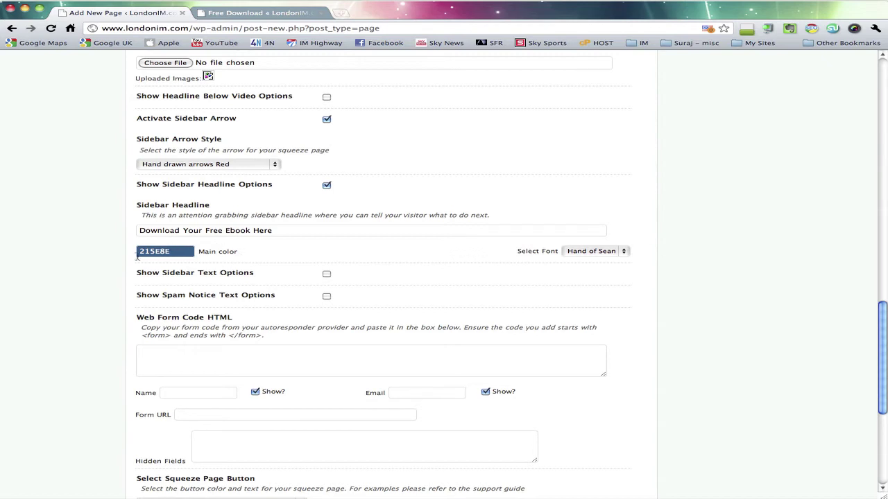
# Enable the sidebar text options and enter the sidebar text "Enter Your Name & Email Below To Get The eBook".
pyautogui.click(326, 274)
pyautogui.click(207, 318)
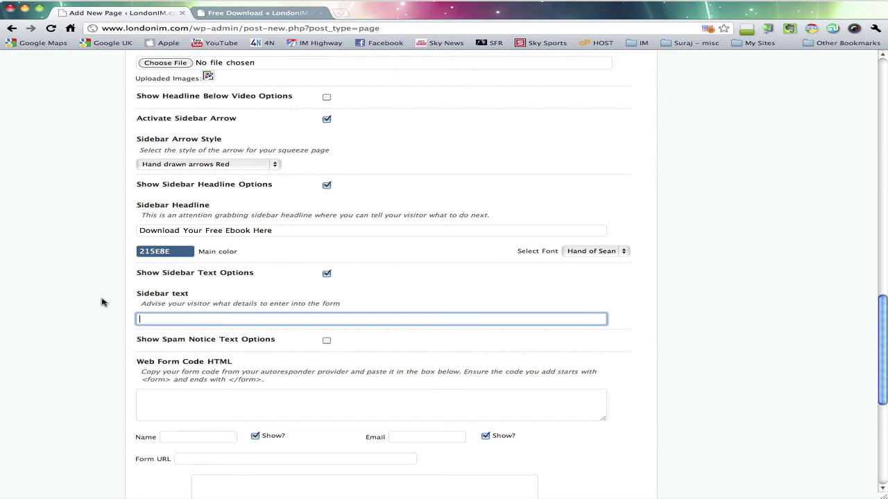
pyautogui.write('Enter')
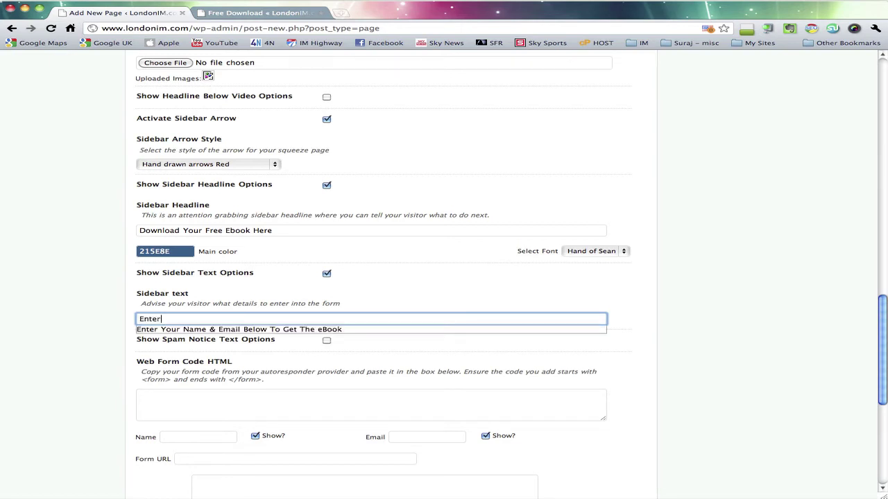
pyautogui.press('Down')
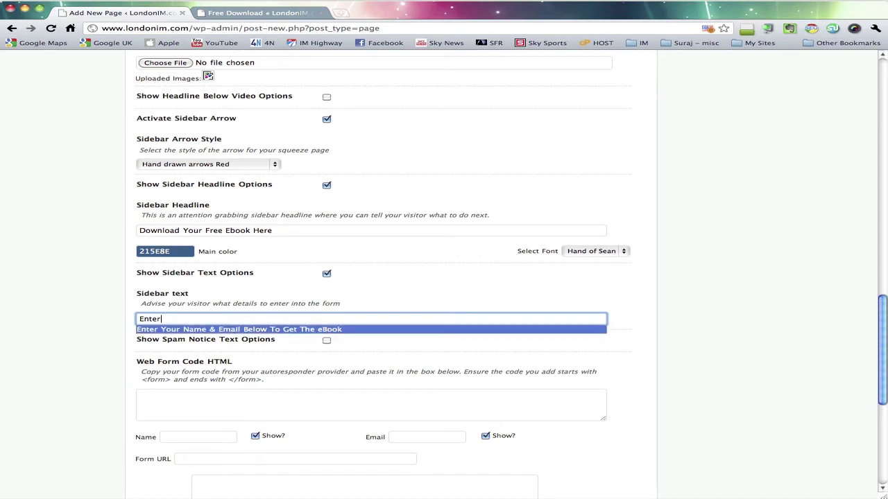
pyautogui.write('nter')
pyautogui.press('Return')
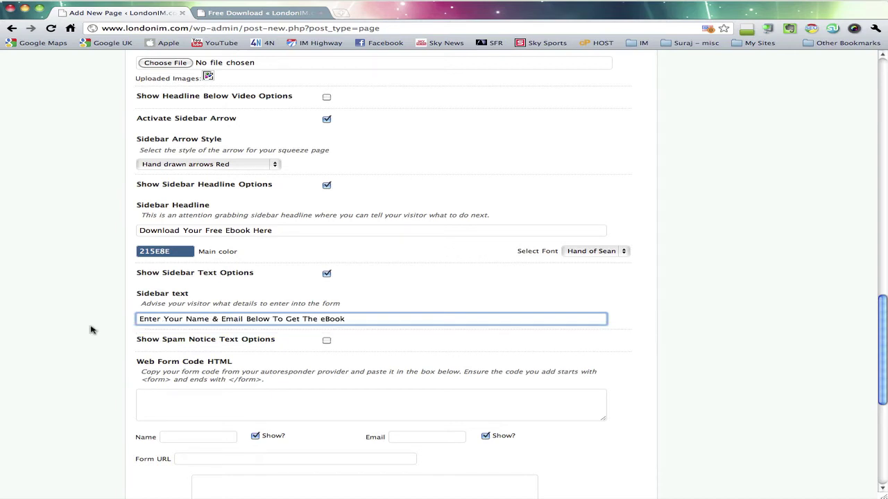
# Enable the spam notice text options and enter the spam notice "100% Spam Free".
pyautogui.click(326, 341)
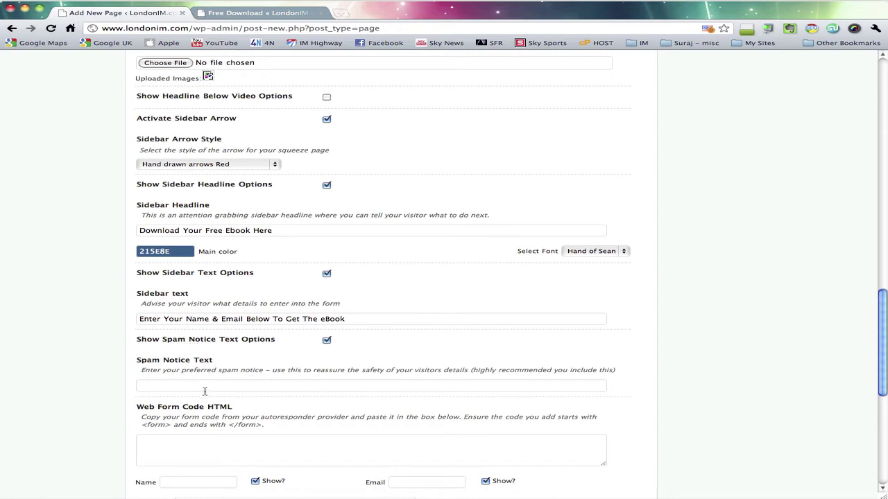
pyautogui.click(203, 386)
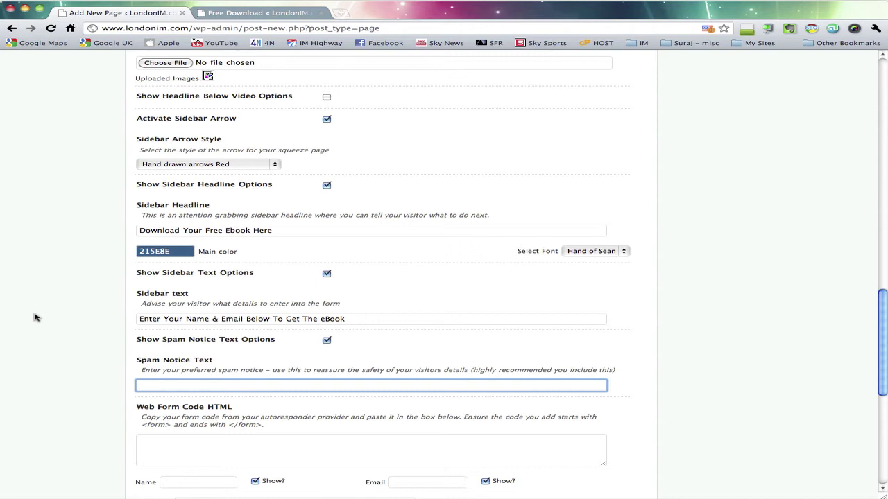
pyautogui.write('W')
pyautogui.scroll(-1, 23, 319)
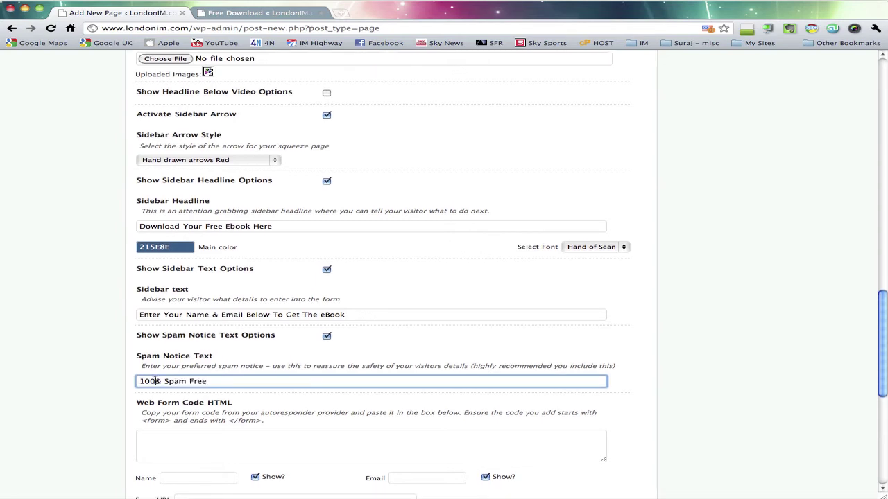
pyautogui.press('BackSpace')
pyautogui.write('%')
# Paste the copied AWeber form code as the web form code HTML so that the form's name, email, URL and hidden fields fill in.
pyautogui.scroll(-5, 76, 308)
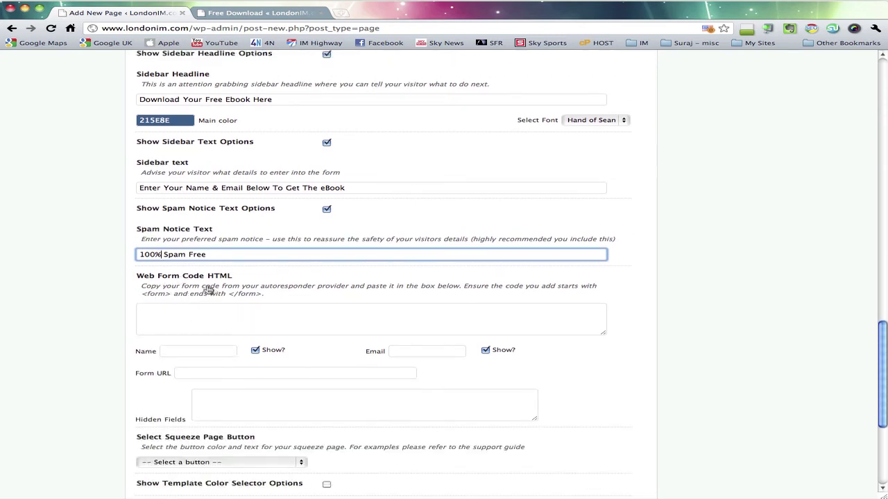
pyautogui.click(211, 326)
pyautogui.press('super+Tab')
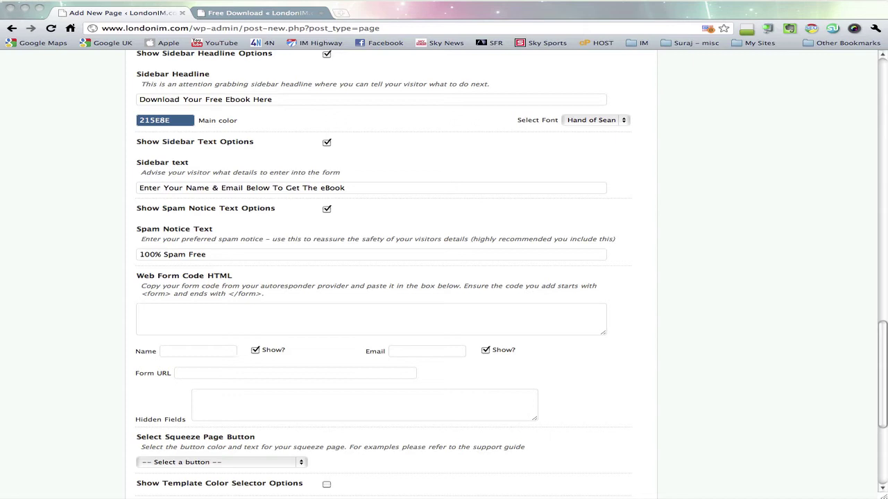
pyautogui.click(185, 313)
pyautogui.press('super+v')
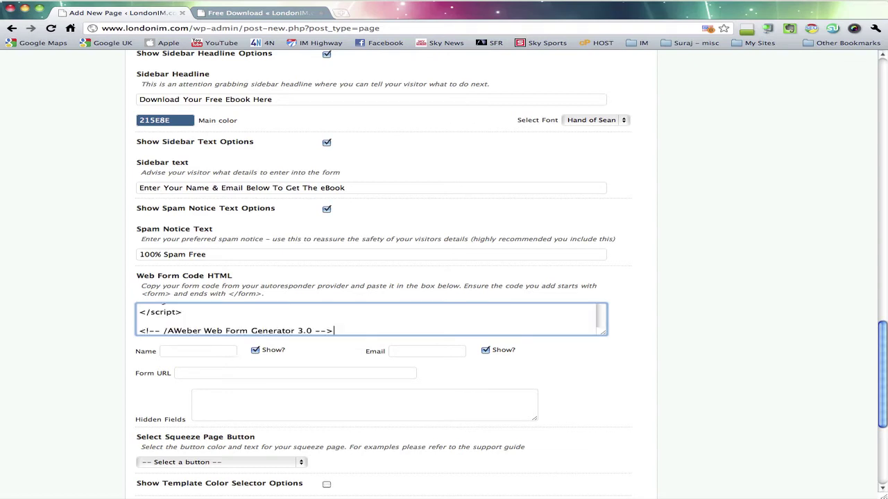
pyautogui.press('Tab')
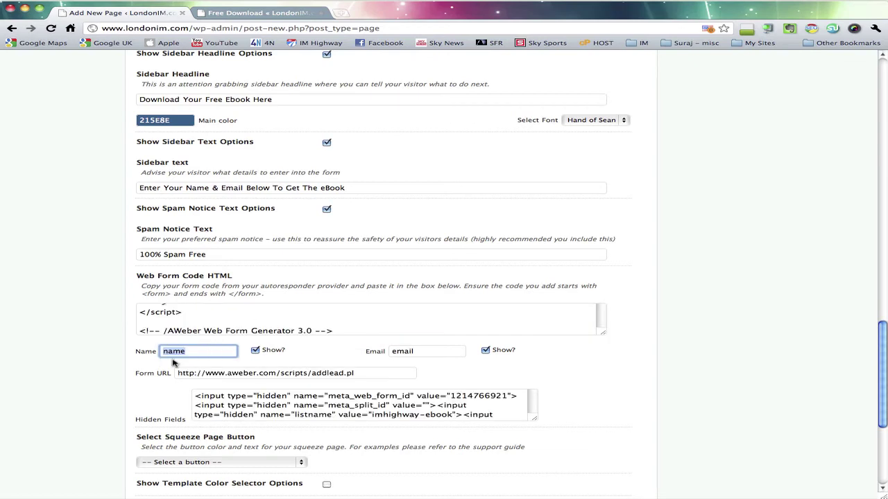
# Set the squeeze page button to "Get Access Now!" in the Yellow Button Style.
pyautogui.scroll(-3, 121, 326)
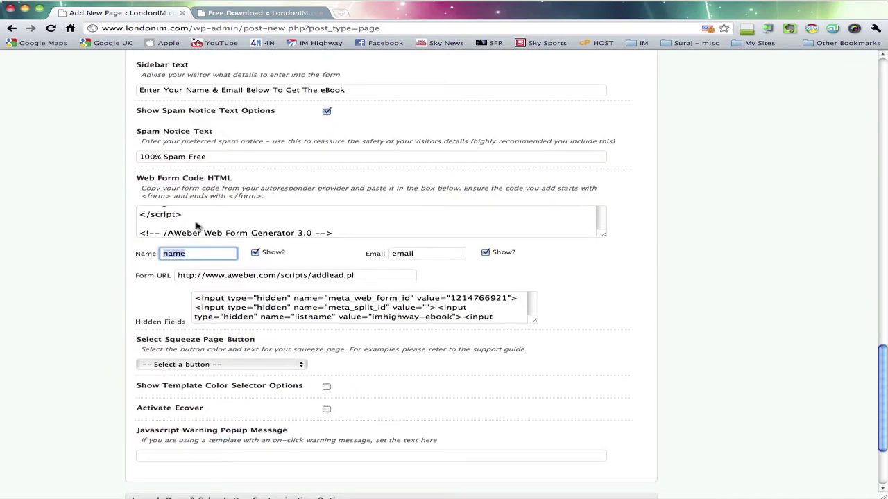
pyautogui.scroll(-2, 114, 278)
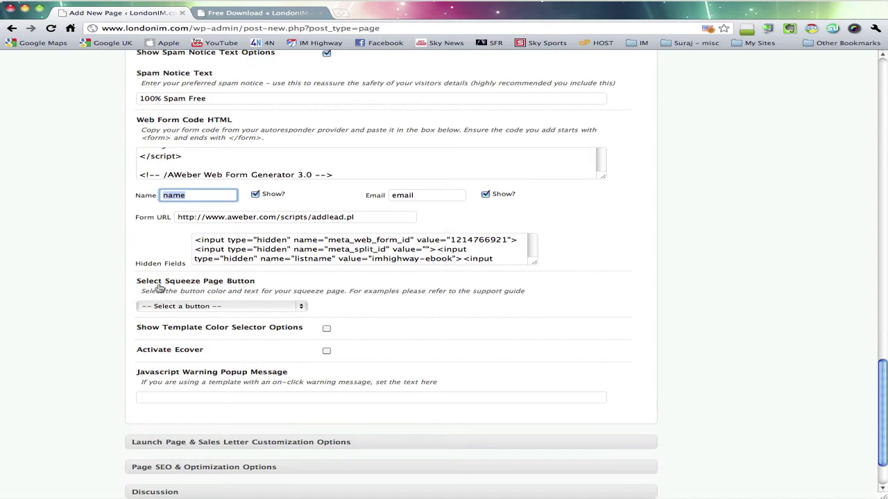
pyautogui.click(250, 307)
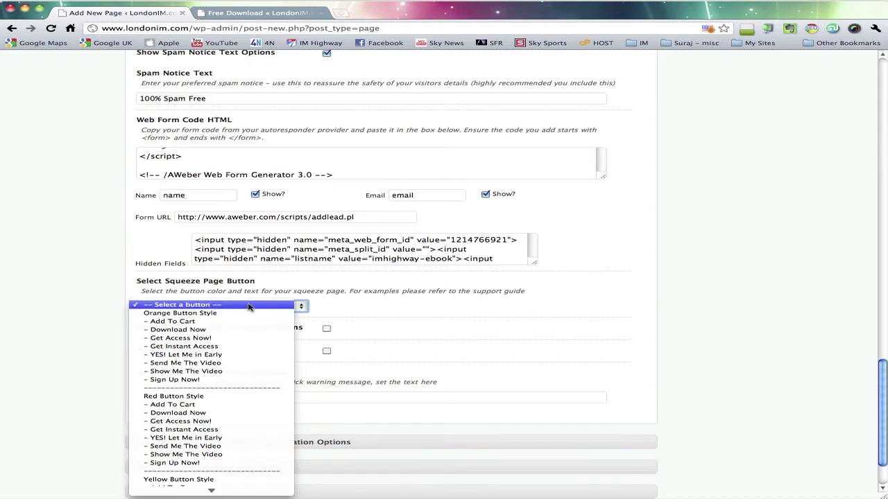
pyautogui.scroll(-2, 259, 317)
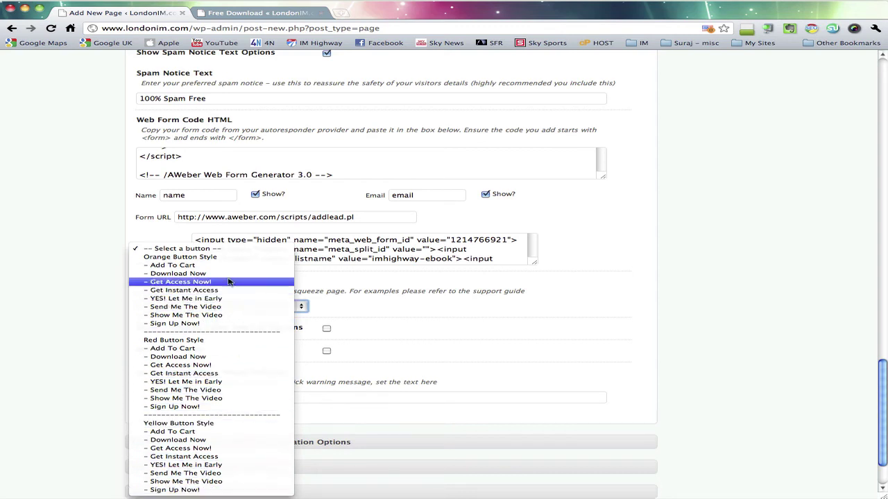
pyautogui.click(198, 449)
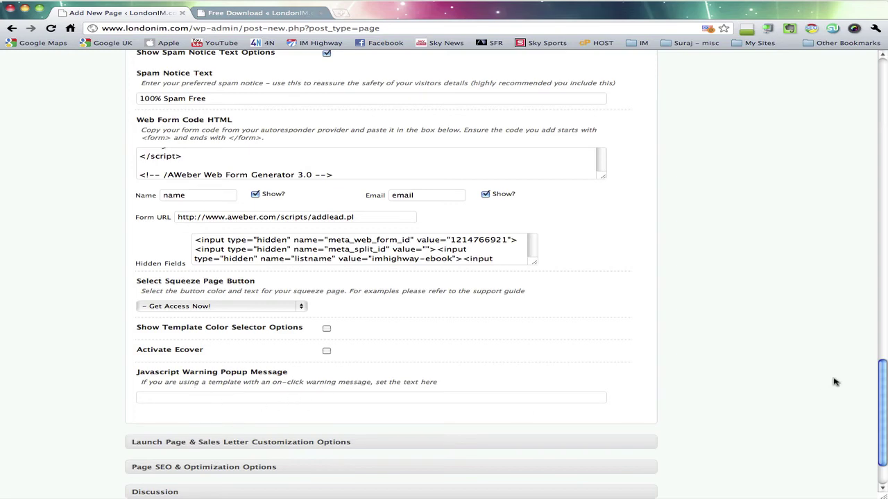
# Preview the Free Download page and view the result in its preview tab.
pyautogui.scroll(5, 707, 364)
pyautogui.scroll(4, 707, 364)
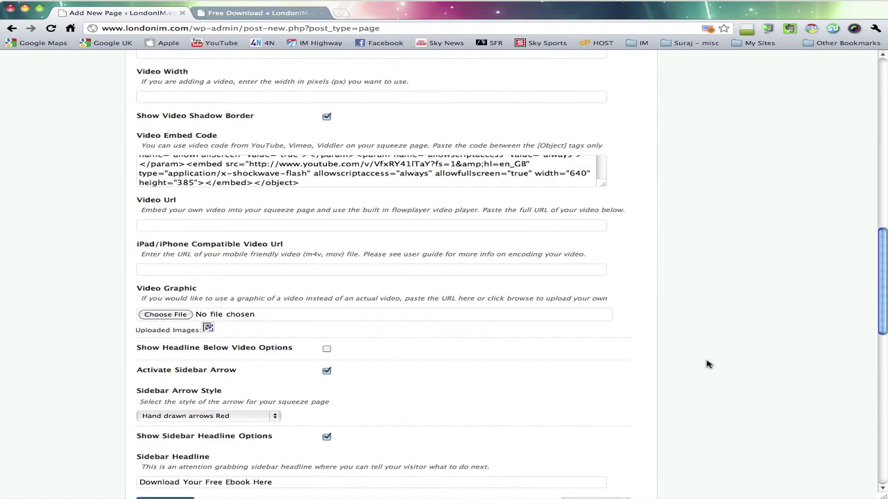
pyautogui.scroll(3, 445, 337)
pyautogui.scroll(10, 519, 365)
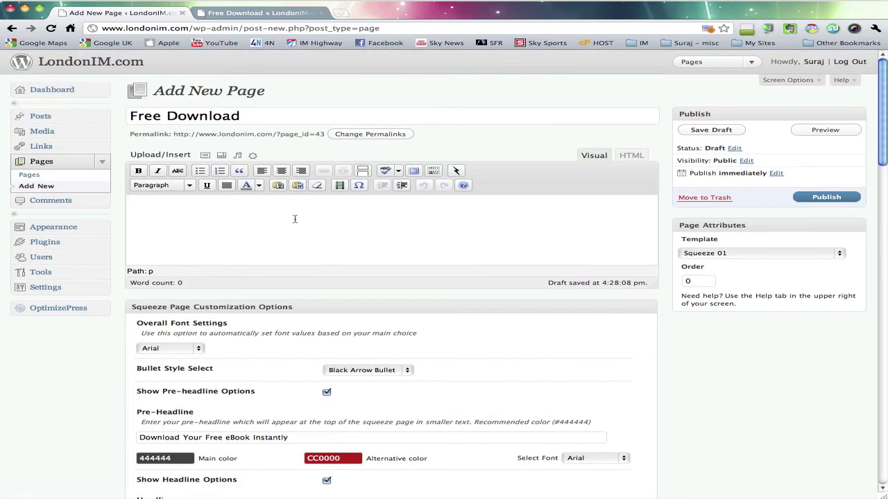
pyautogui.click(826, 129)
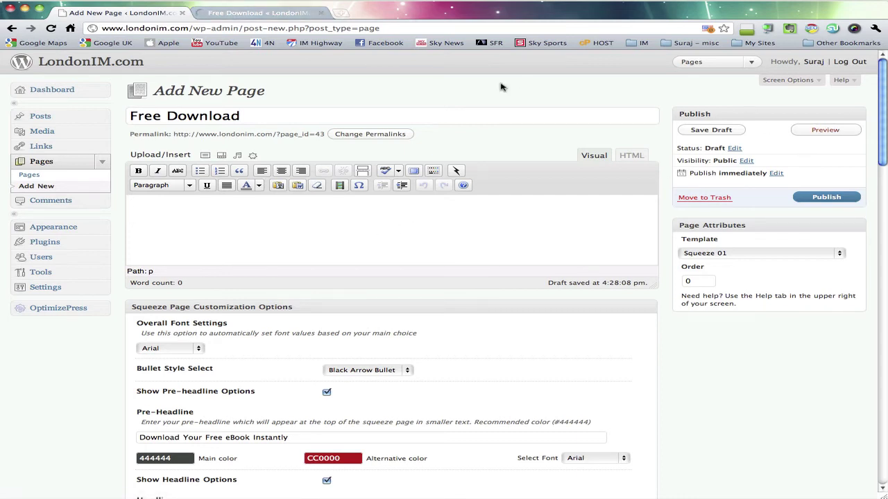
pyautogui.click(241, 14)
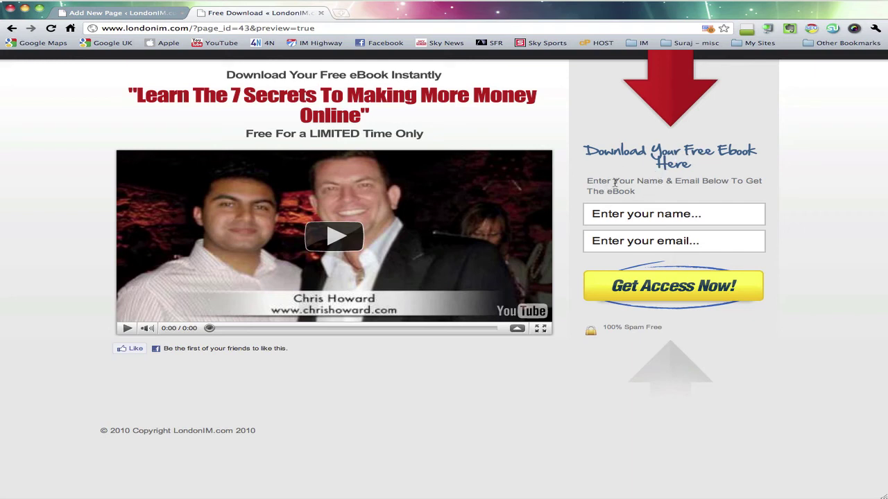
# Try the name and email fields of the opt-in form in the page preview and examine the spam notice.
pyautogui.click(645, 215)
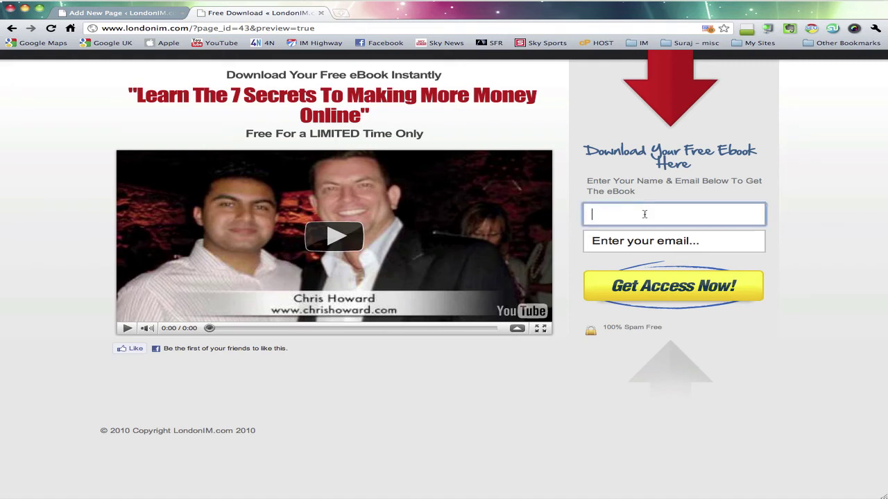
pyautogui.click(656, 237)
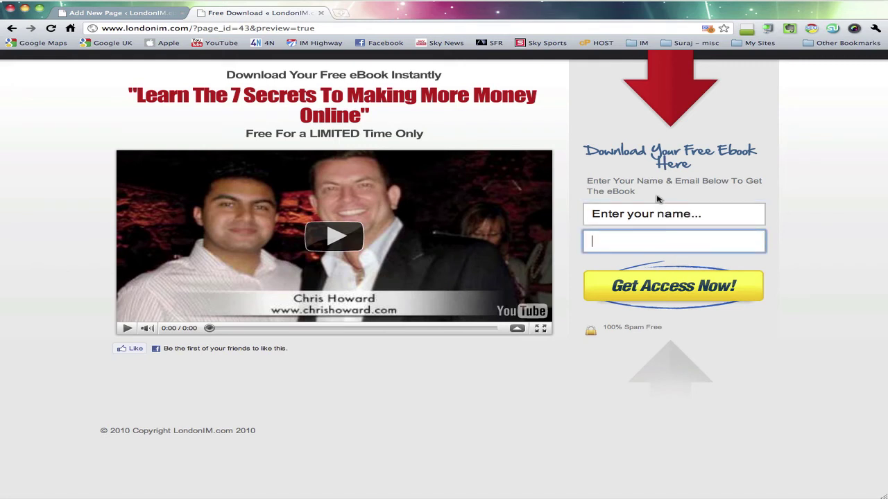
pyautogui.click(604, 327)
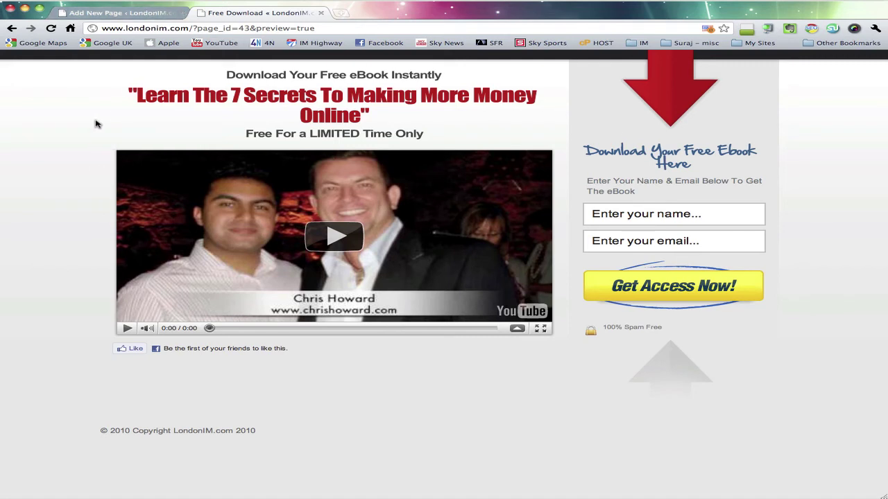
# Return to the page editor and insert the OptimizePress Green Plus List style shortcode into the page content.
pyautogui.click(125, 15)
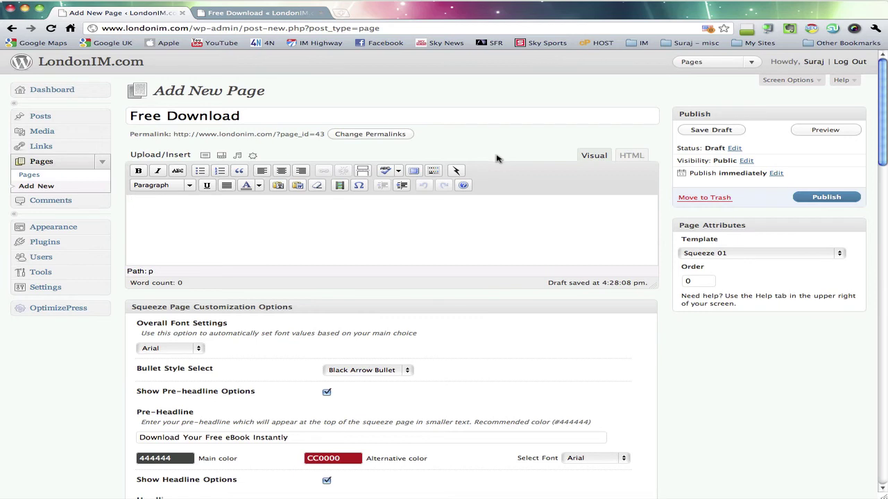
pyautogui.click(457, 172)
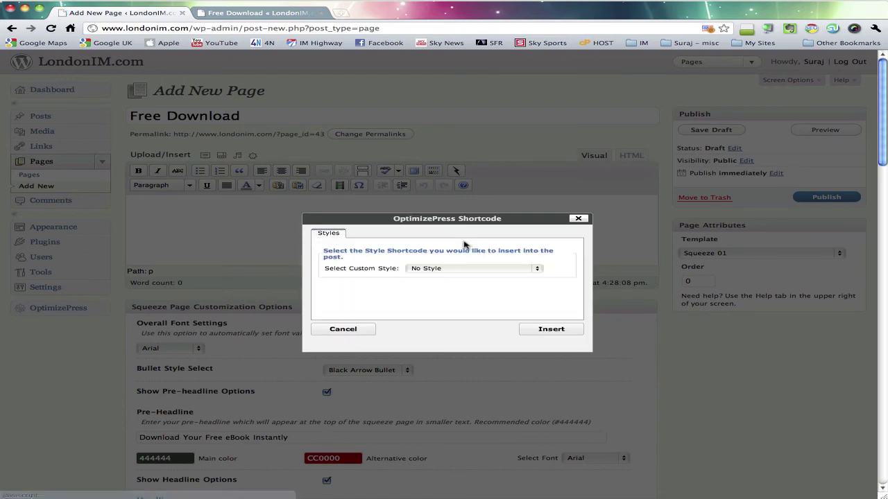
pyautogui.click(496, 271)
pyautogui.scroll(-10, 499, 343)
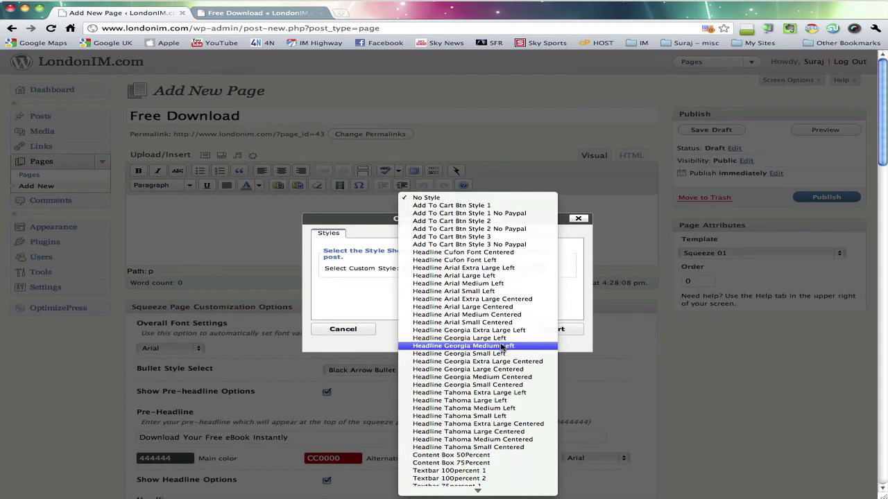
pyautogui.scroll(-5, 502, 347)
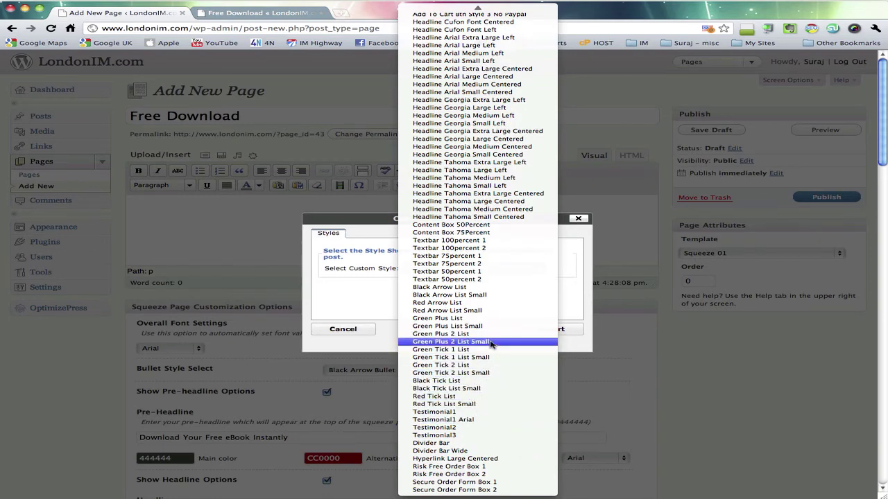
pyautogui.scroll(2, 493, 231)
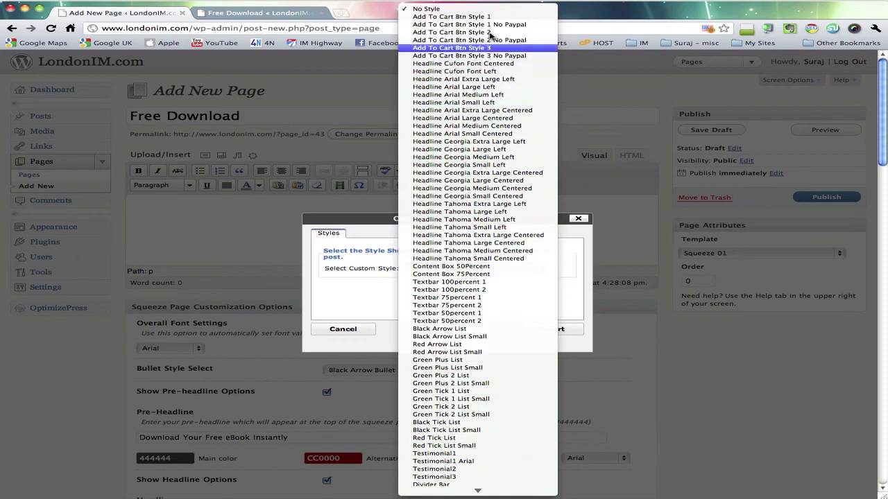
pyautogui.scroll(-3, 513, 269)
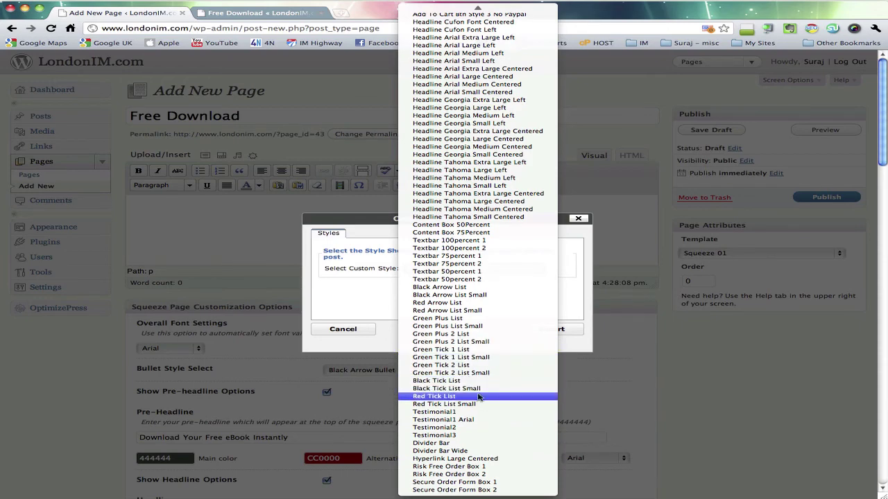
pyautogui.click(480, 321)
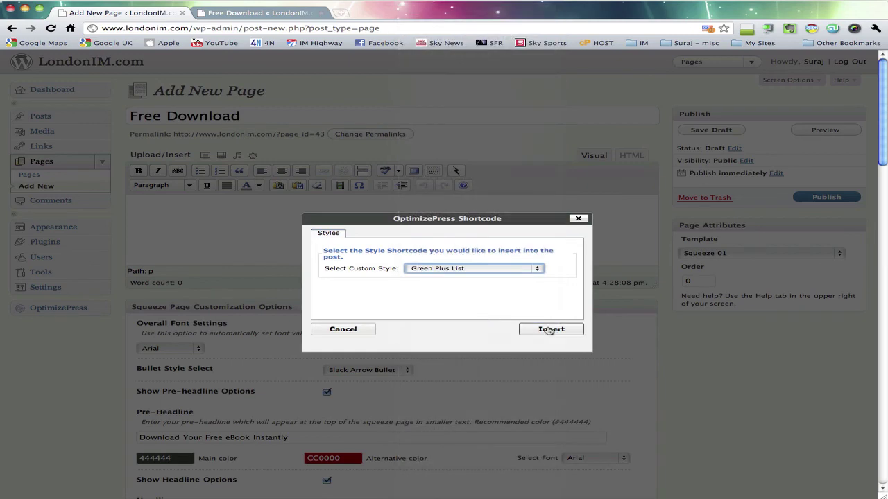
pyautogui.click(552, 329)
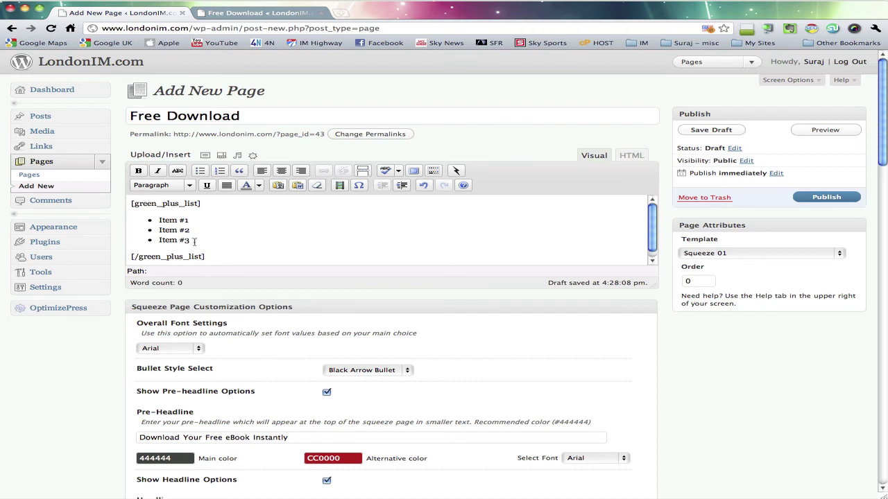
# Replace the first list item with "Totally FREE Download Today".
pyautogui.moveTo(195, 241); pyautogui.dragTo(161, 220)
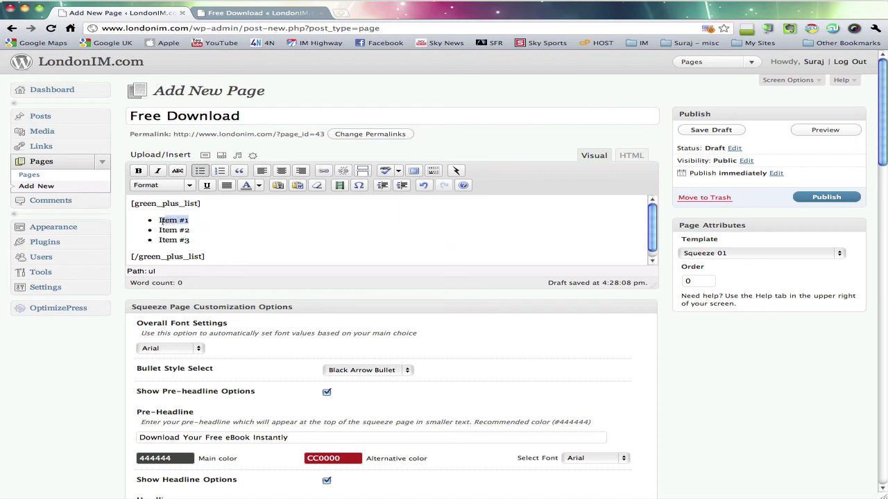
pyautogui.press('BackSpace')
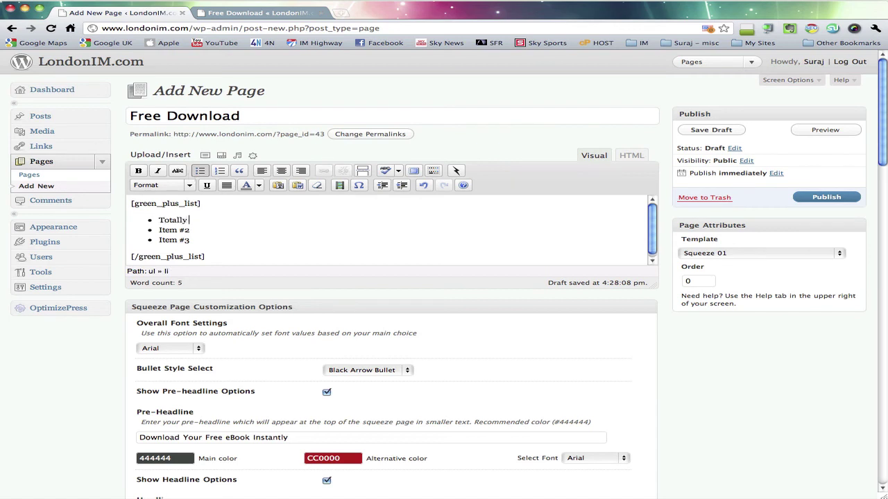
pyautogui.write('Totally FREE download Today')
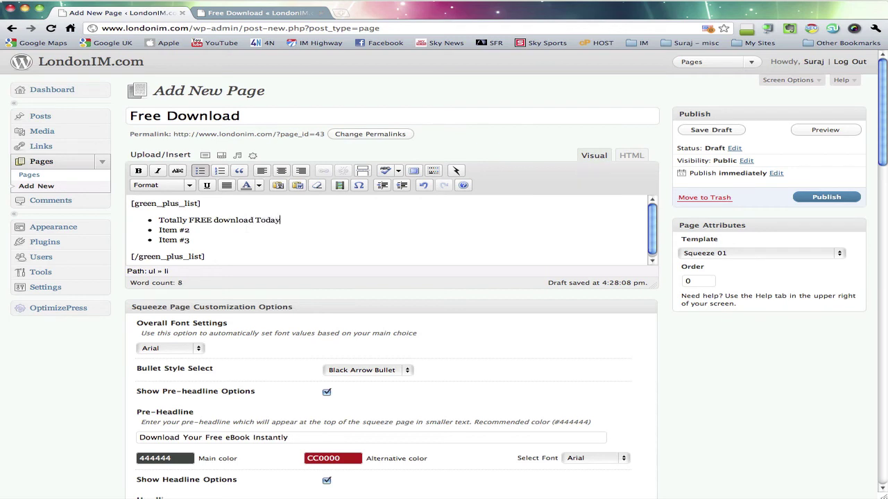
pyautogui.click(211, 220)
pyautogui.press('Delete')
pyautogui.write('D')
# Replace the second list item with "Learn How To Make More Money".
pyautogui.moveTo(207, 232); pyautogui.dragTo(157, 230)
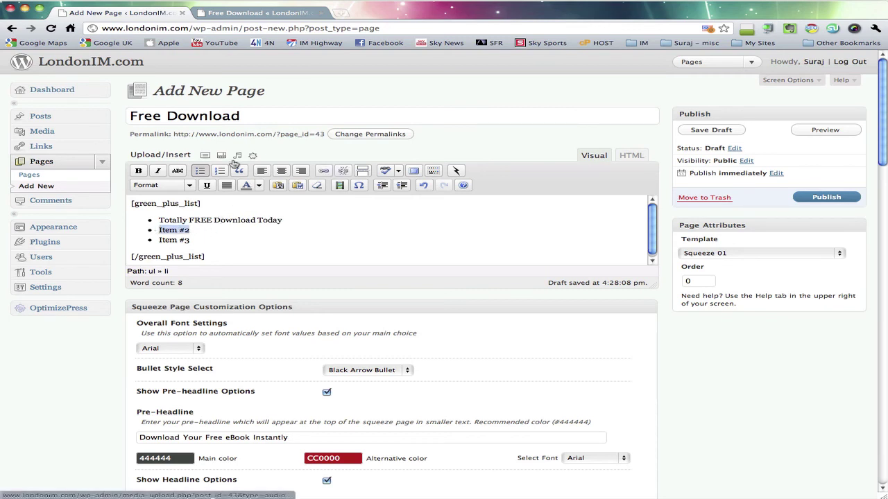
pyautogui.write('Lea')
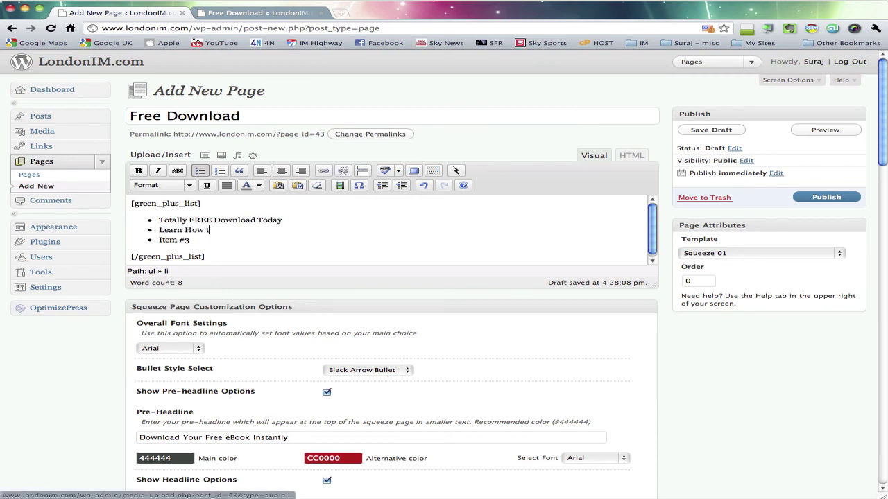
pyautogui.write('rn How To Make More Money')
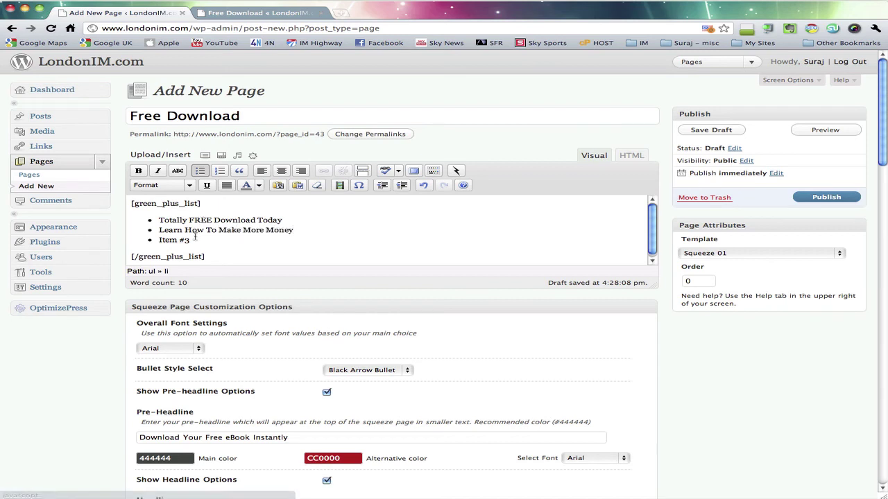
# Replace the third list item with "Drive More Traffic To Your Website".
pyautogui.press('Down')
pyautogui.hotkey('shift', 'Left')
pyautogui.hotkey('shift', 'Left')
pyautogui.hotkey('shift', 'Left')
pyautogui.hotkey('shift', 'Left')
pyautogui.hotkey('shift', 'Left')
pyautogui.hotkey('shift', 'Left')
pyautogui.hotkey('shift', 'Left')
pyautogui.write('D')
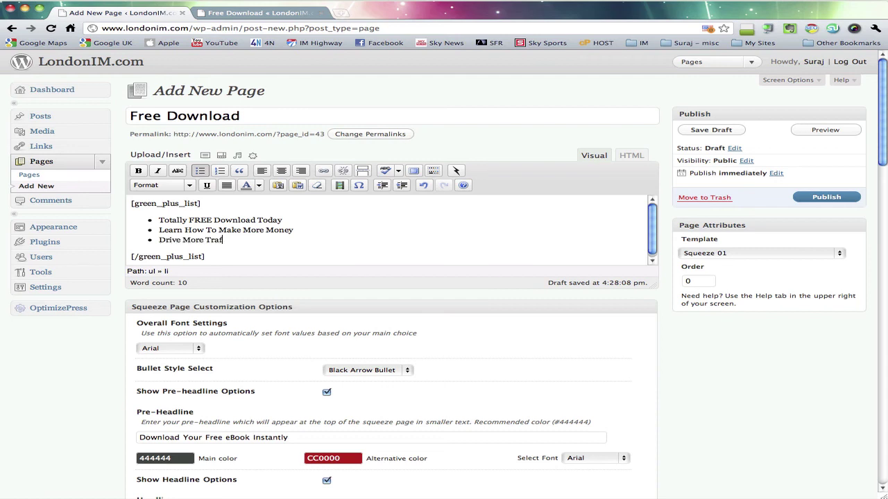
pyautogui.write('rive More Traffic To Your Website')
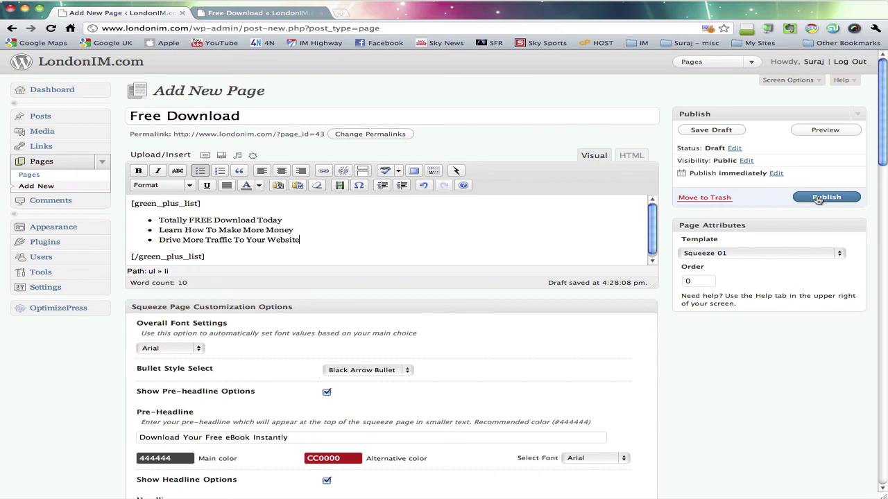
# Preview the page to check the bullet list below the video, and return to the page editor.
pyautogui.click(812, 130)
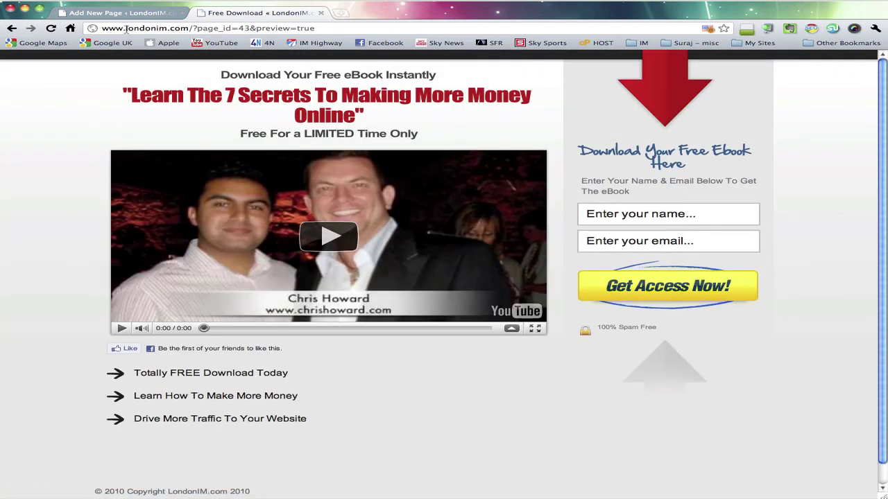
pyautogui.scroll(-1, 76, 208)
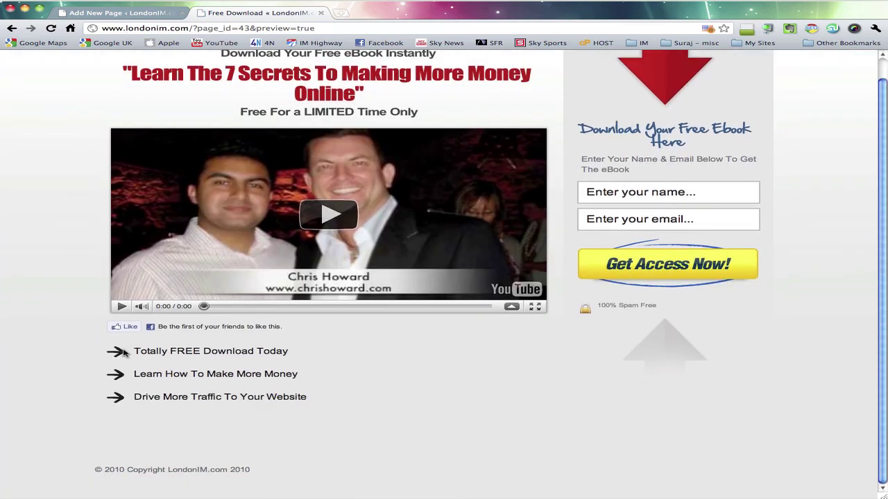
pyautogui.click(125, 13)
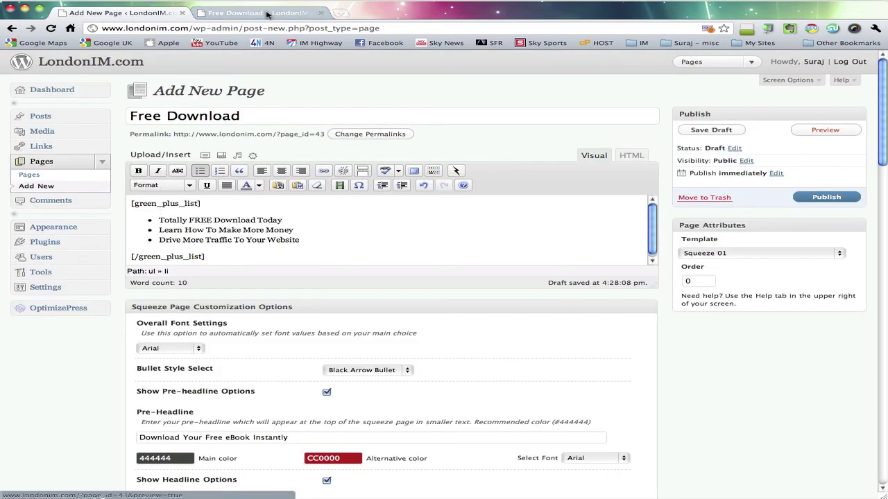
# Set the squeeze page's bullet style to Green Plus Bullet.
pyautogui.scroll(-2, 284, 350)
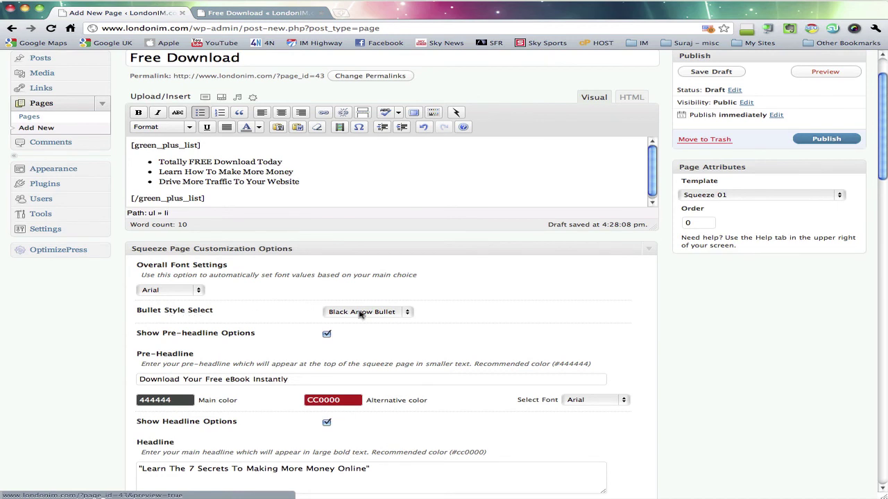
pyautogui.click(388, 313)
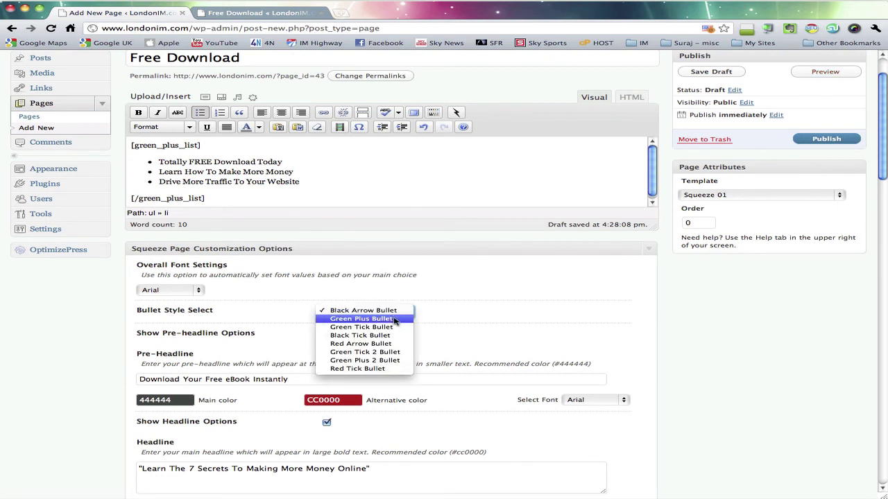
pyautogui.click(393, 319)
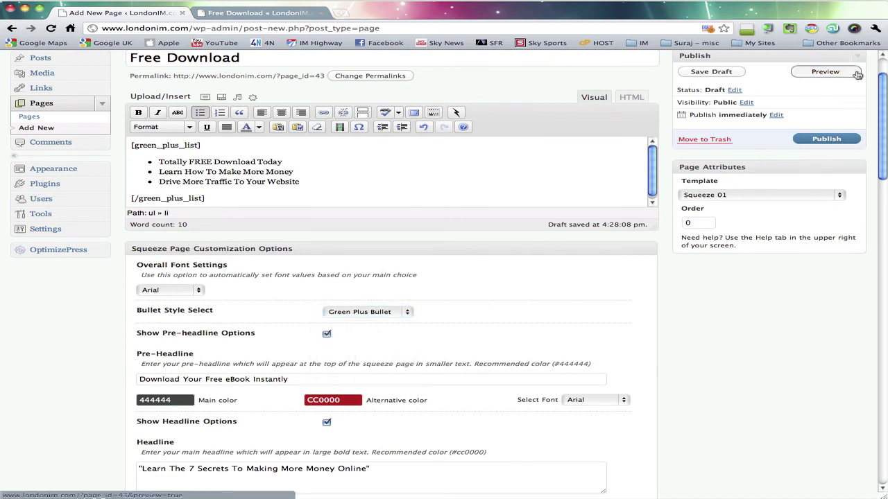
# Check the bullet style of the list below the video in the page preview.
pyautogui.click(263, 12)
pyautogui.scroll(-1, 62, 289)
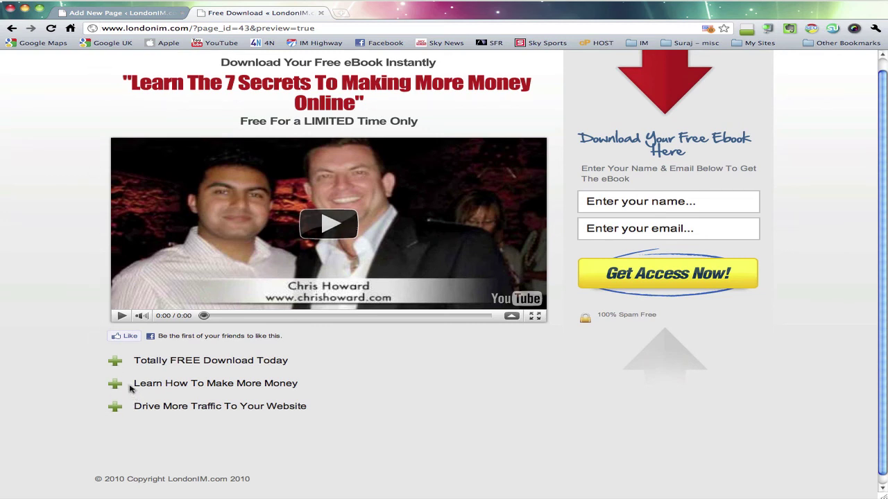
pyautogui.scroll(2, 369, 363)
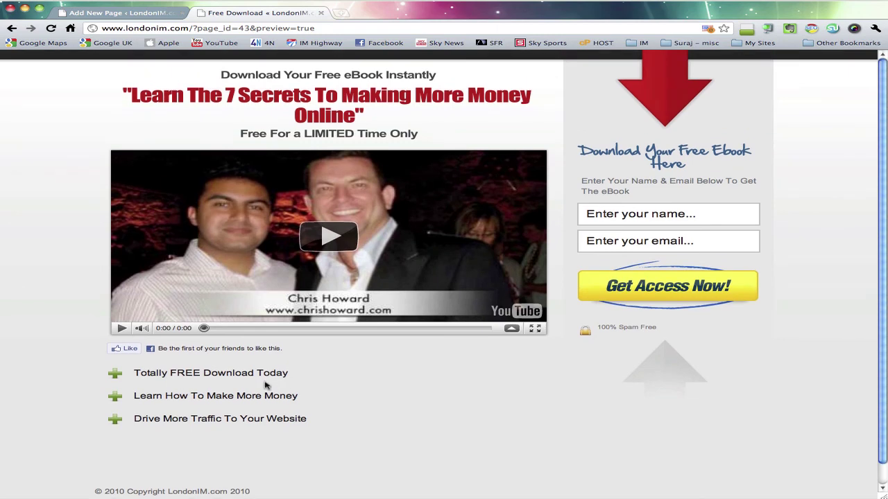
# Delete the whole bullet list from the page content and preview the page.
pyautogui.click(123, 11)
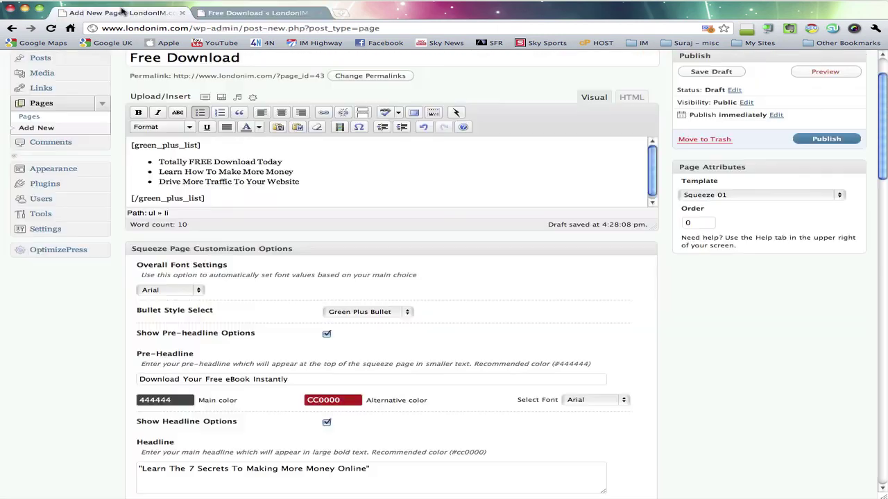
pyautogui.tripleClick(320, 195)
pyautogui.press('super+a')
pyautogui.press('BackSpace')
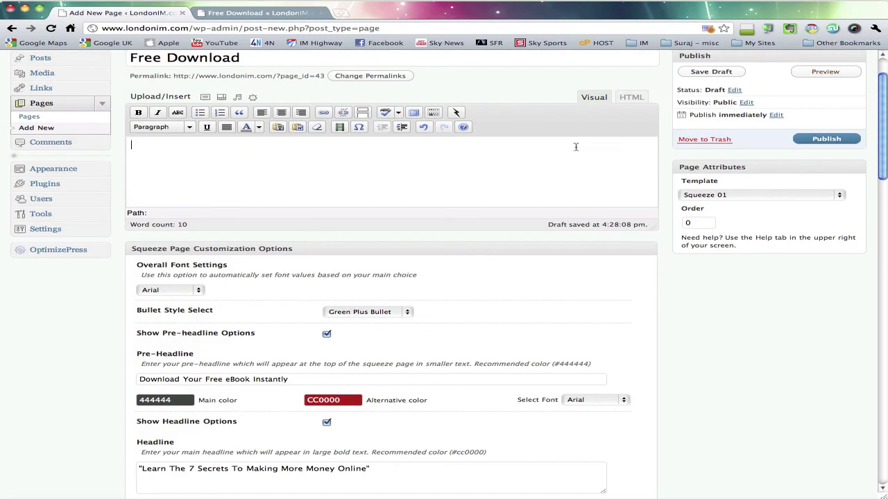
pyautogui.click(824, 72)
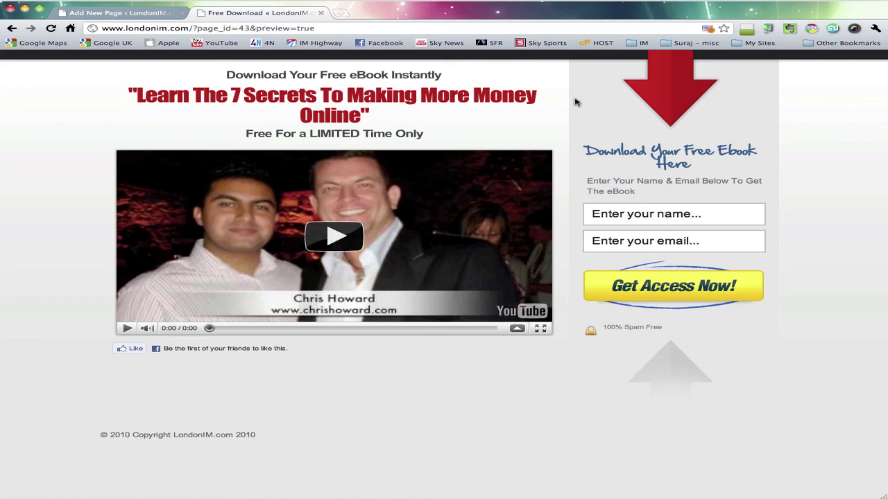
# Return to the page editor and change the page template to Squeeze 10.
pyautogui.click(113, 10)
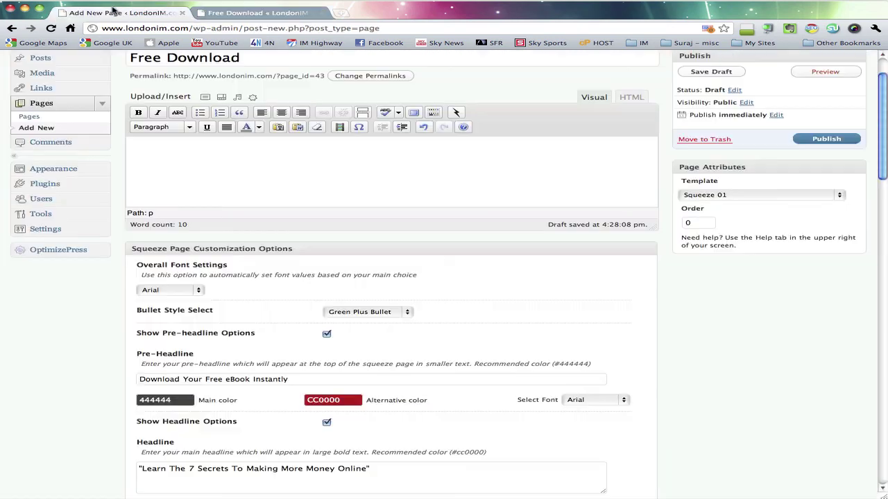
pyautogui.click(810, 195)
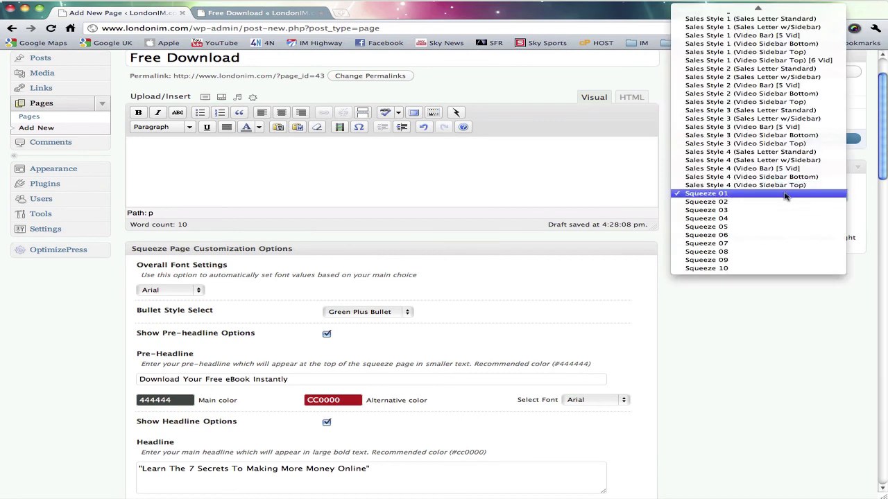
pyautogui.click(786, 323)
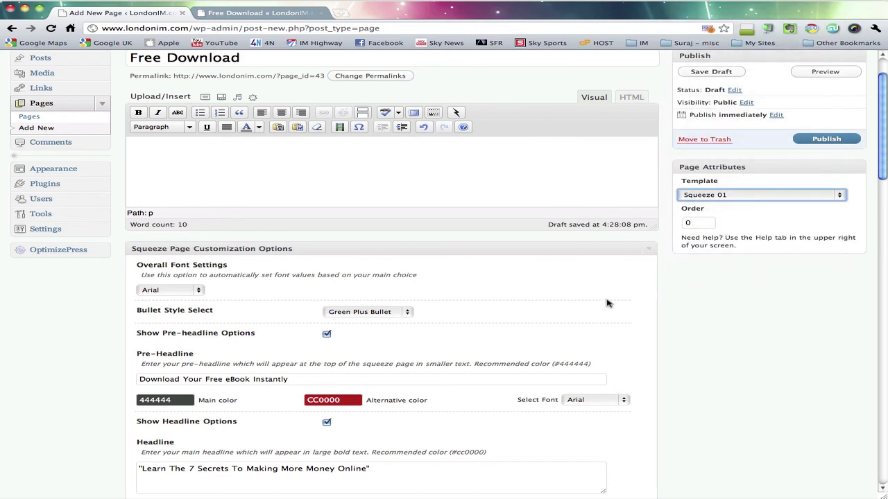
pyautogui.click(763, 196)
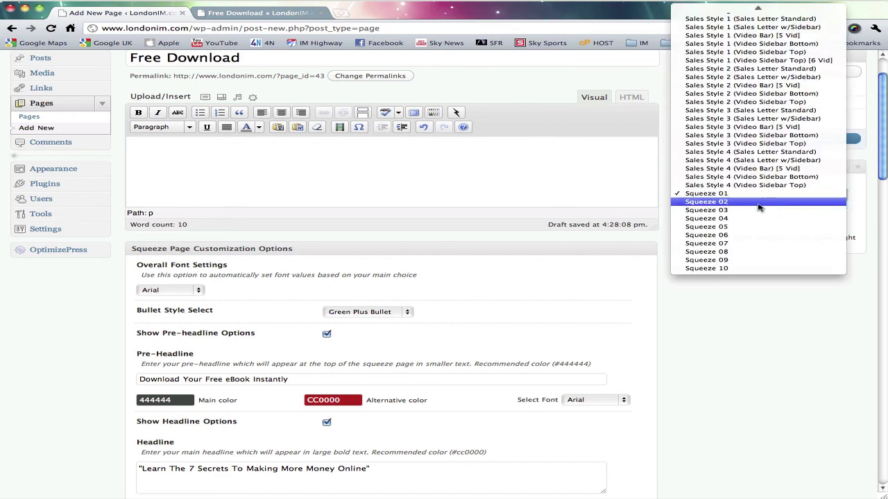
pyautogui.click(755, 271)
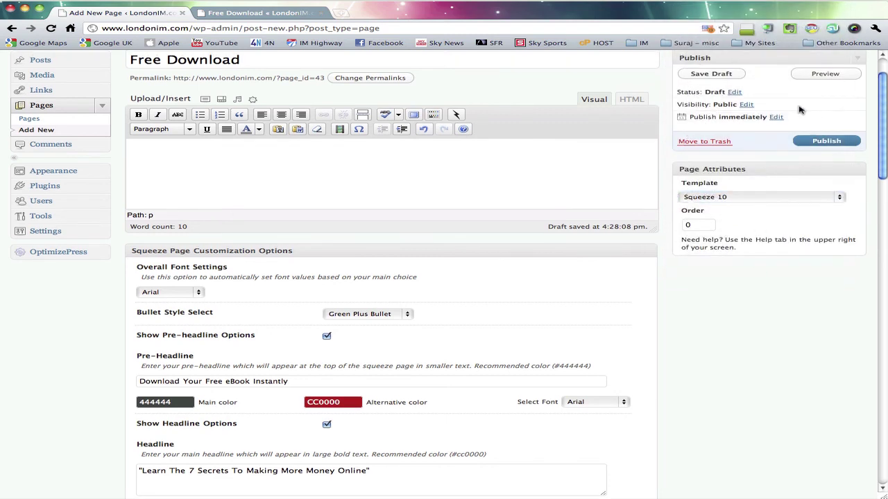
# Preview the Free Download page with the Squeeze 10 template and look over its full layout.
pyautogui.click(820, 72)
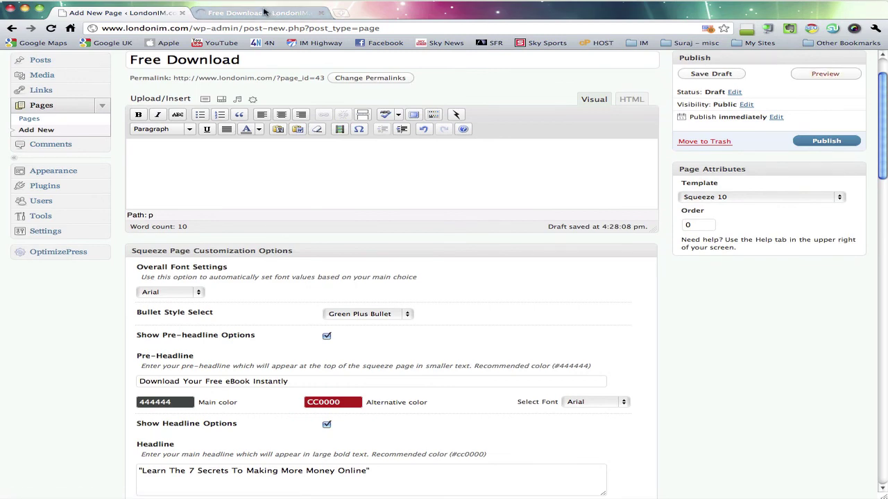
pyautogui.click(263, 13)
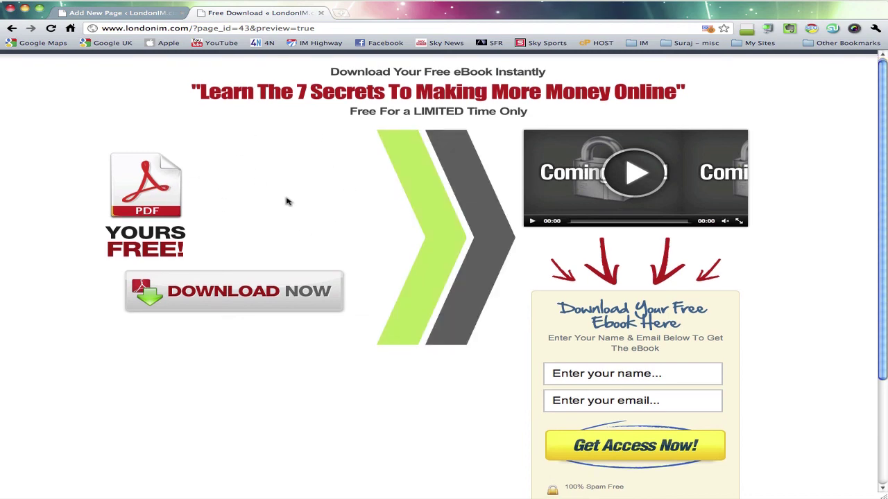
pyautogui.scroll(-1, 305, 229)
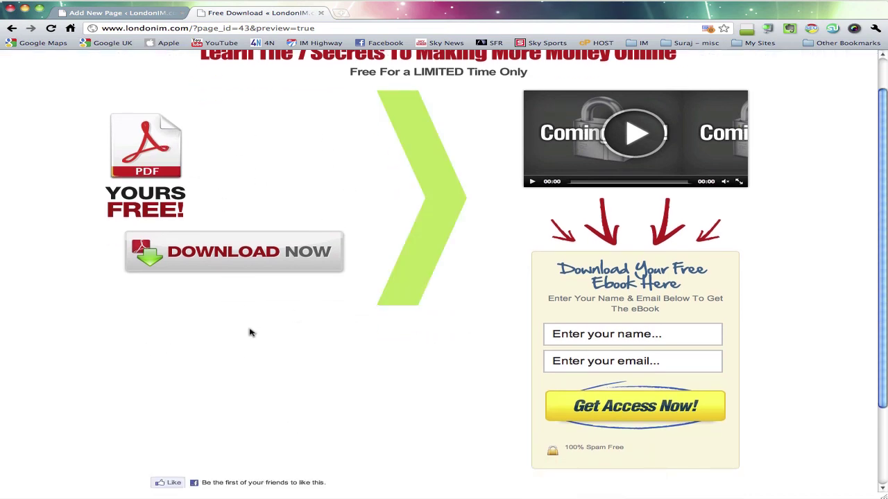
pyautogui.scroll(-3, 378, 319)
pyautogui.scroll(4, 506, 303)
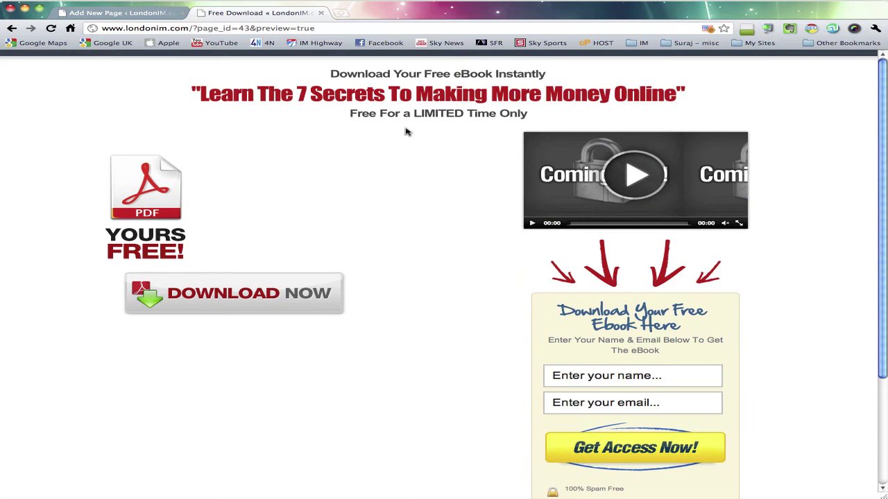
# Return to the page editor, change the page template to Squeeze 04 and open the page preview.
pyautogui.click(146, 16)
pyautogui.click(788, 199)
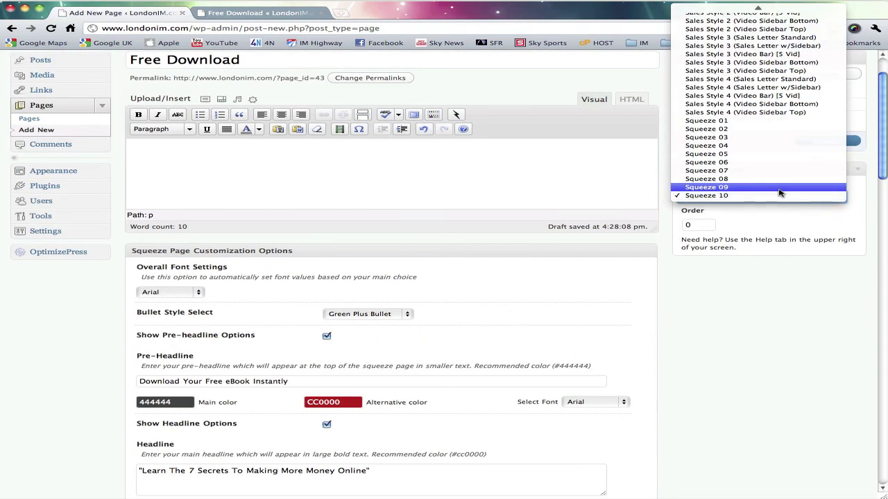
pyautogui.click(739, 149)
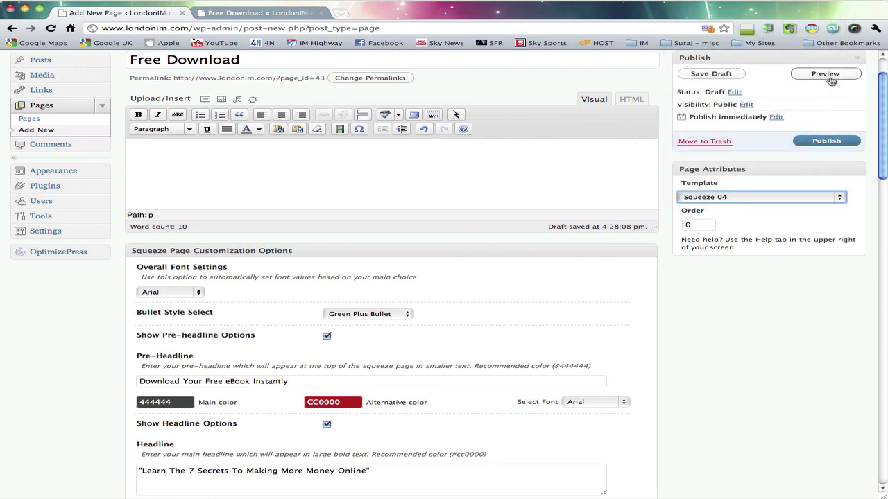
pyautogui.click(238, 10)
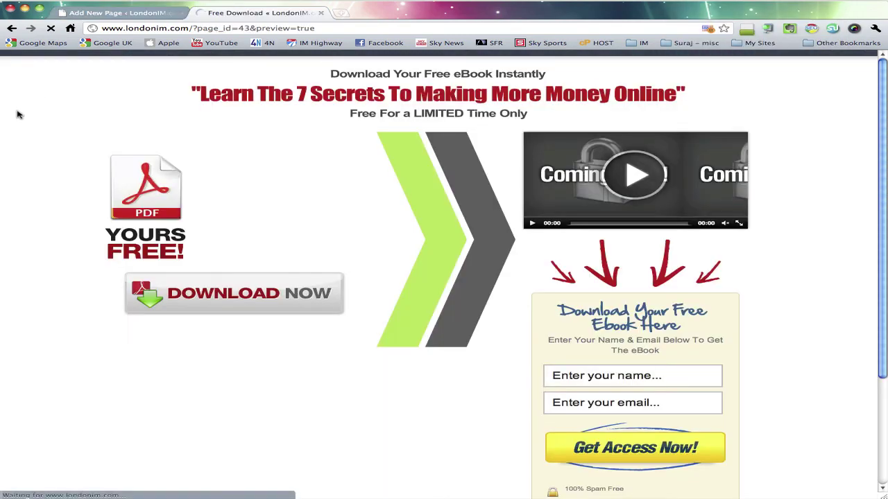